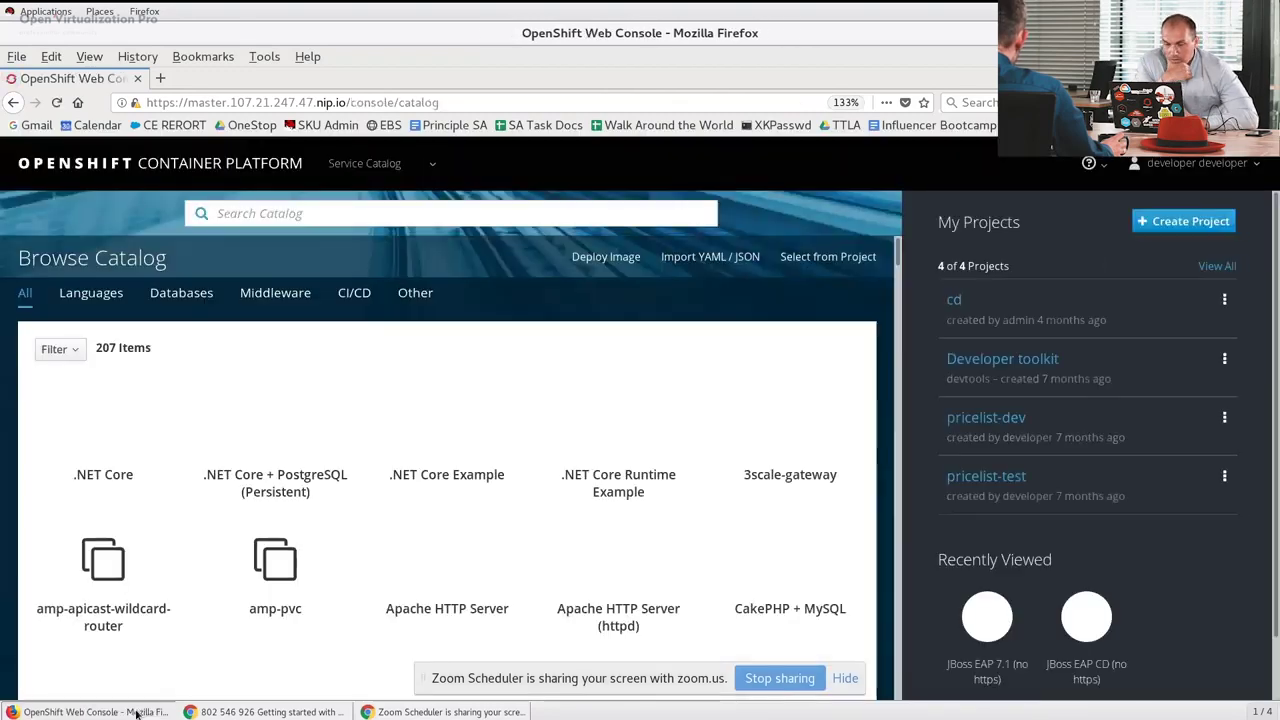
Step: Create a project named myfirstapp, view its overview page, and return to the service catalog
{"action": "left_click", "coordinate": [1180, 226]}
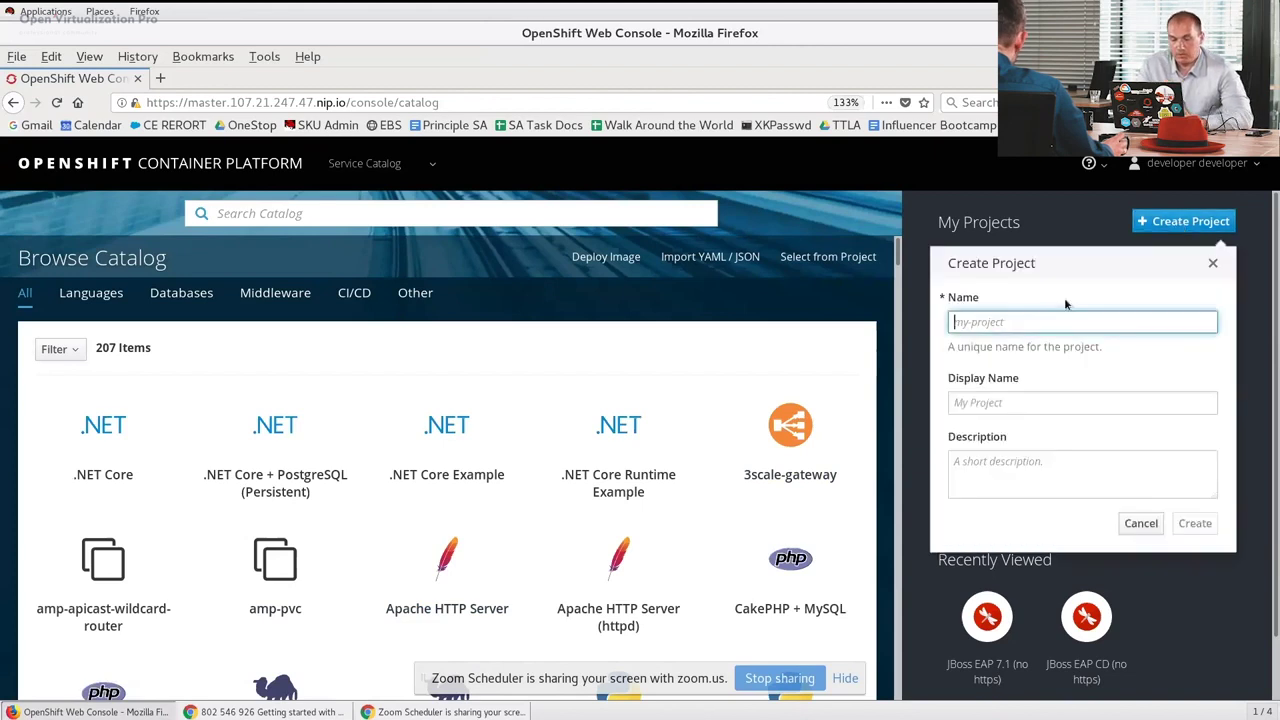
{"action": "type", "text": "my"}
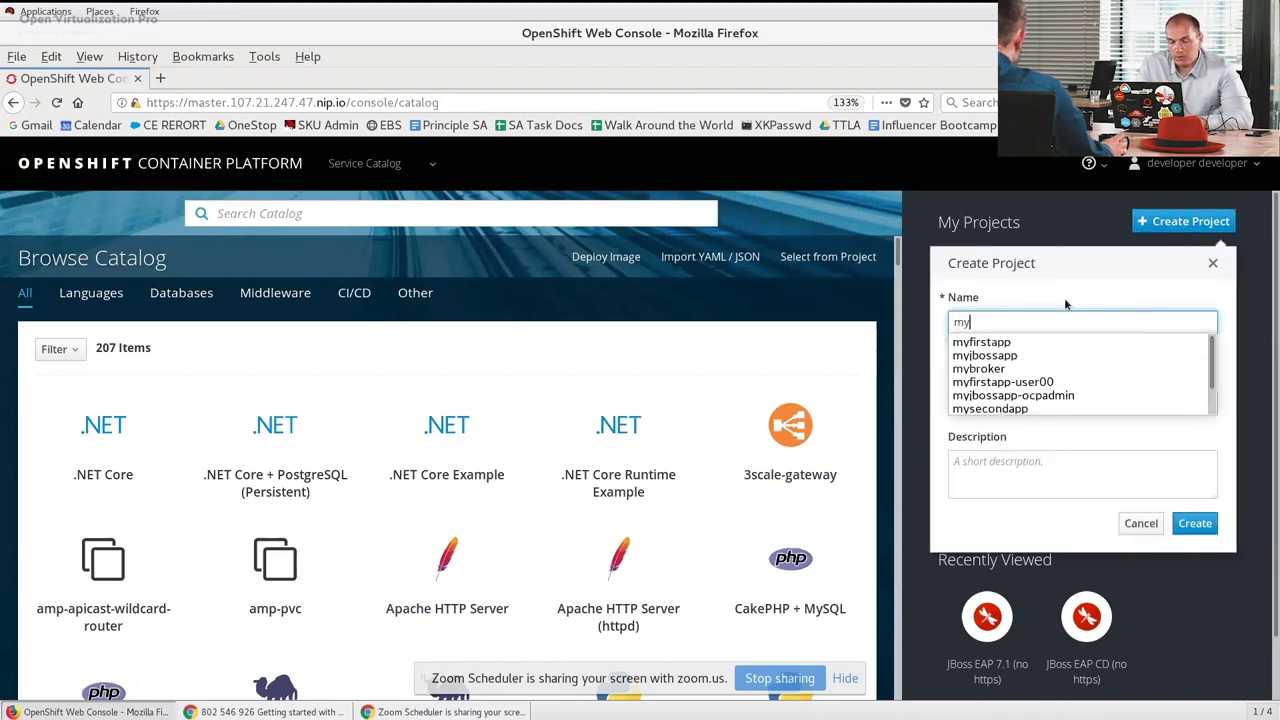
{"action": "key", "text": "Down"}
{"action": "key", "text": "Return"}
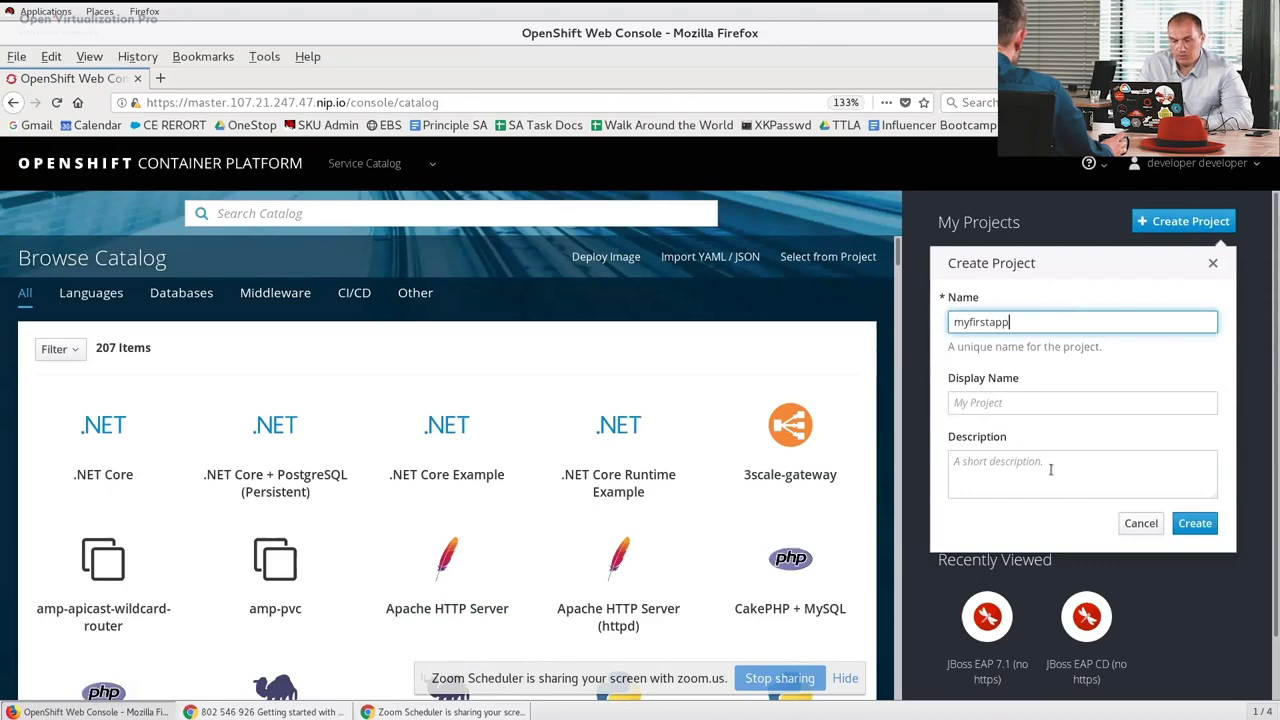
{"action": "left_click", "coordinate": [1211, 527]}
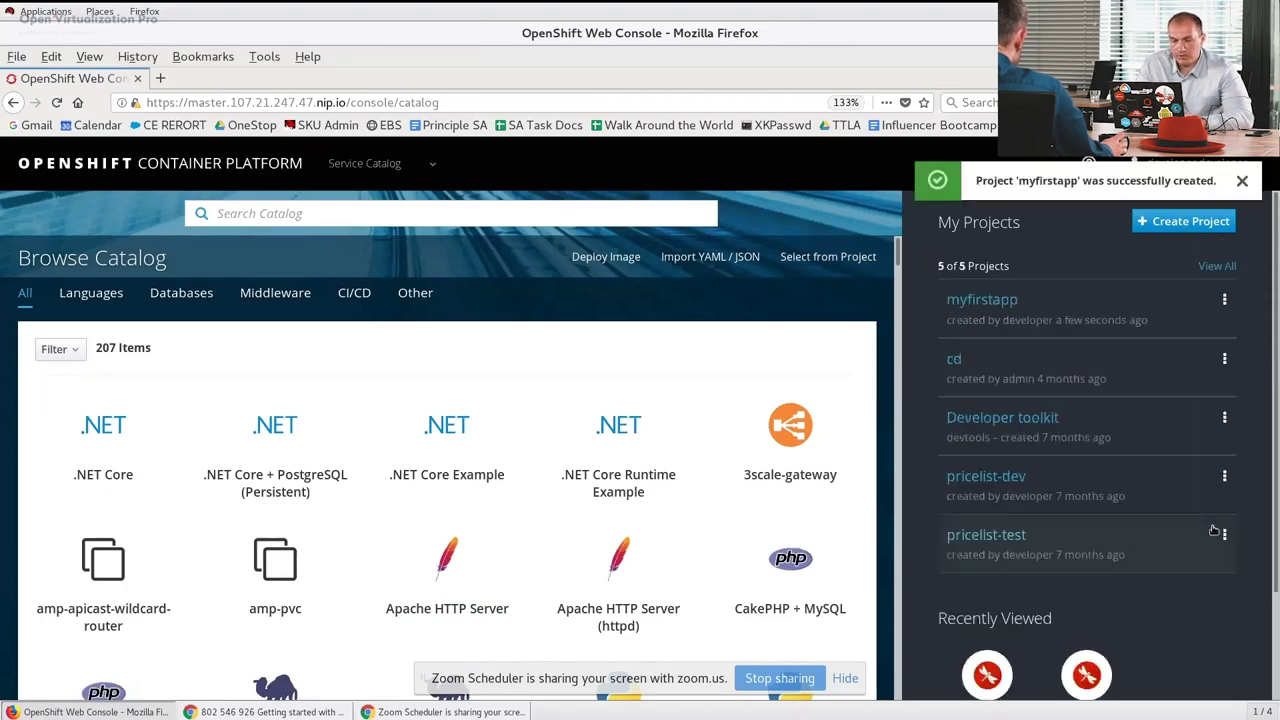
{"action": "left_click", "coordinate": [983, 306]}
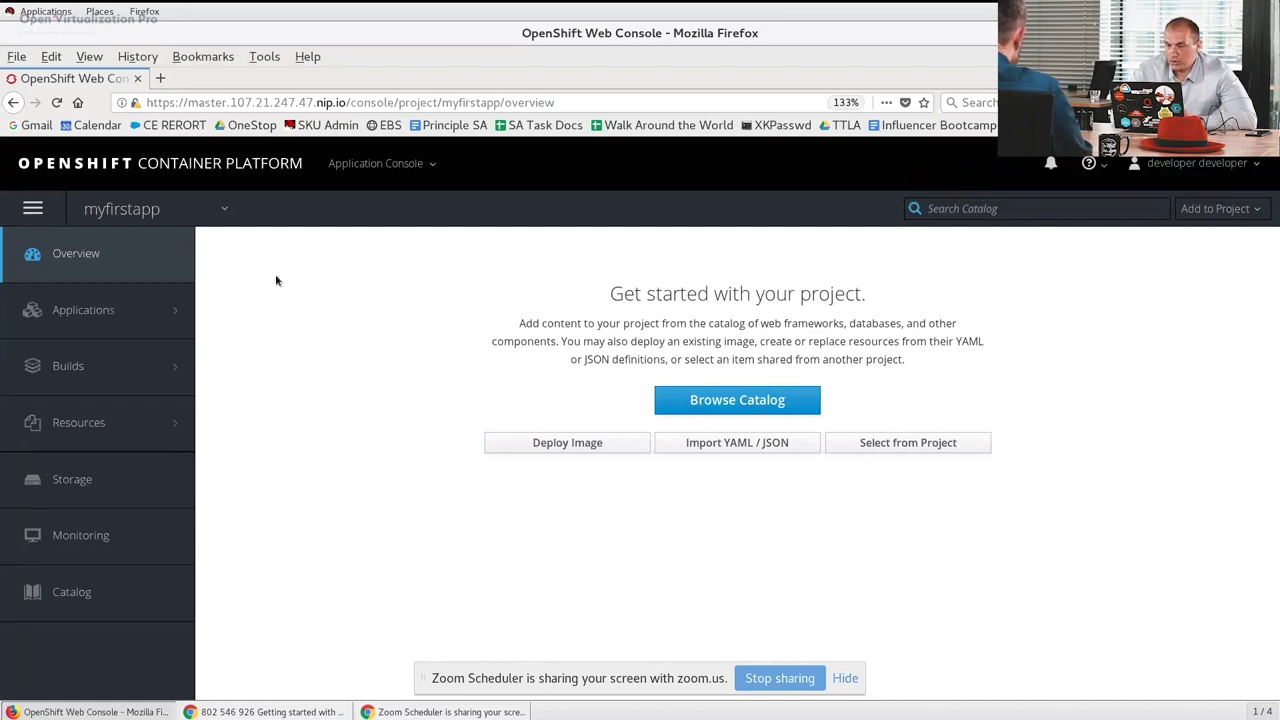
{"action": "left_click", "coordinate": [198, 177]}
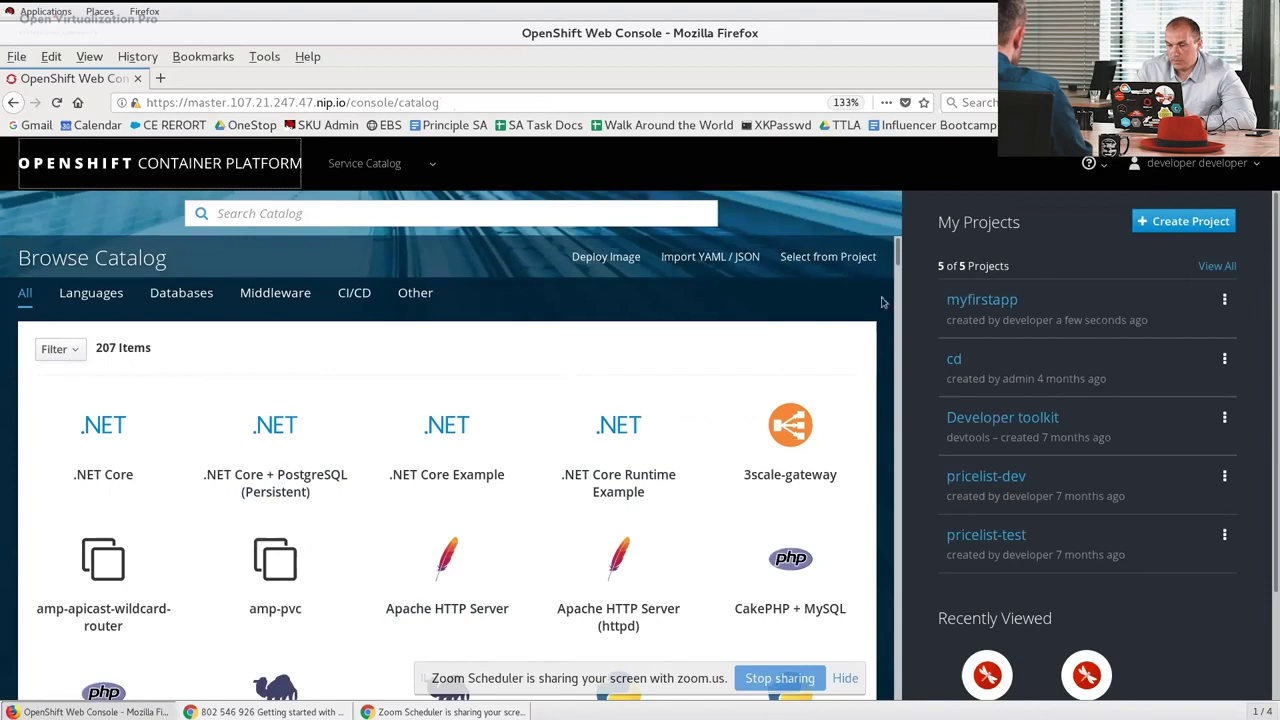
Step: Set up an image deployment into the myfirstapp project and look up the image name redhatworkshops/welcome-php
{"action": "left_click", "coordinate": [604, 258]}
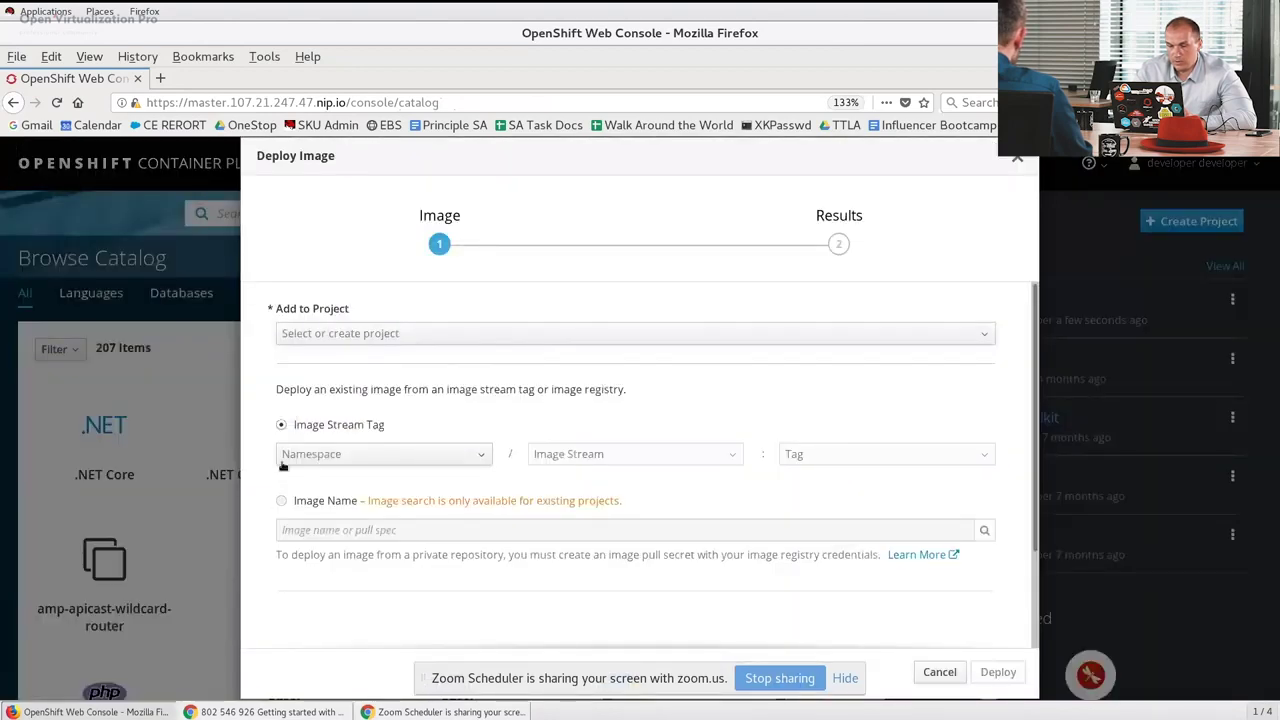
{"action": "left_click", "coordinate": [400, 338]}
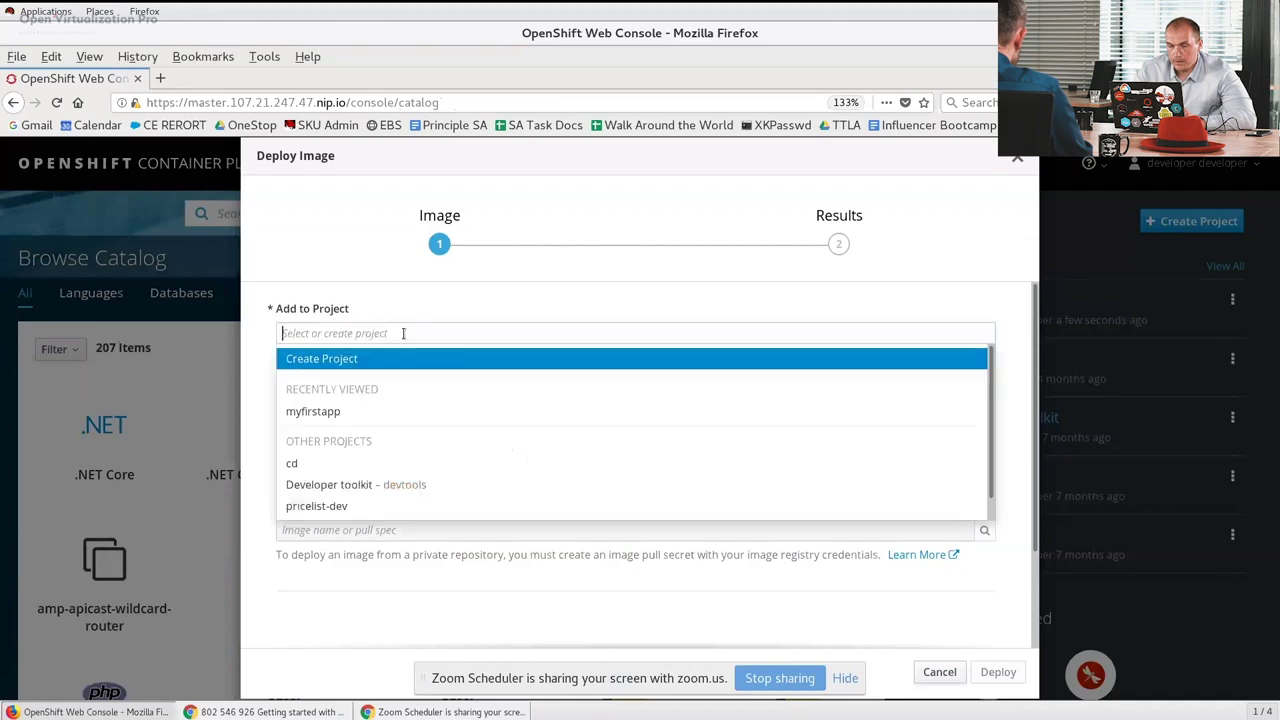
{"action": "left_click", "coordinate": [338, 420]}
{"action": "left_click", "coordinate": [284, 504]}
{"action": "left_click", "coordinate": [313, 532]}
{"action": "type", "text": "r"}
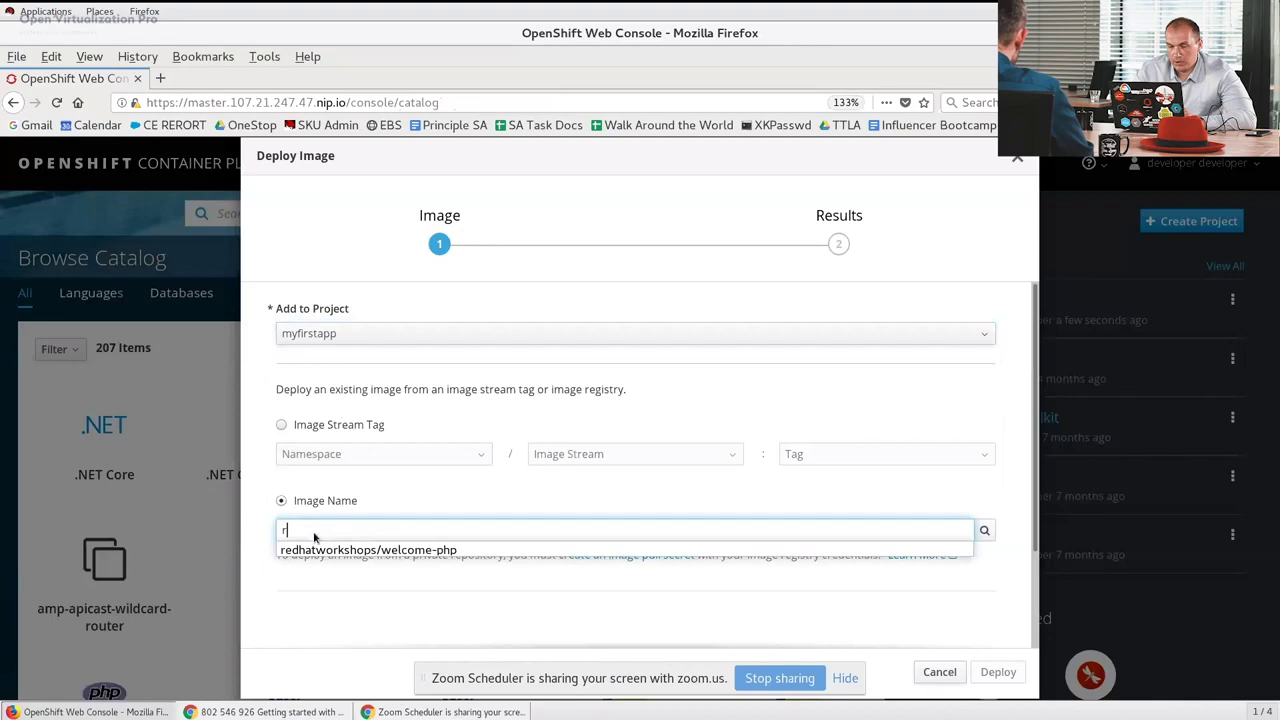
{"action": "key", "text": "Down"}
{"action": "key", "text": "Return"}
{"action": "left_click", "coordinate": [982, 531]}
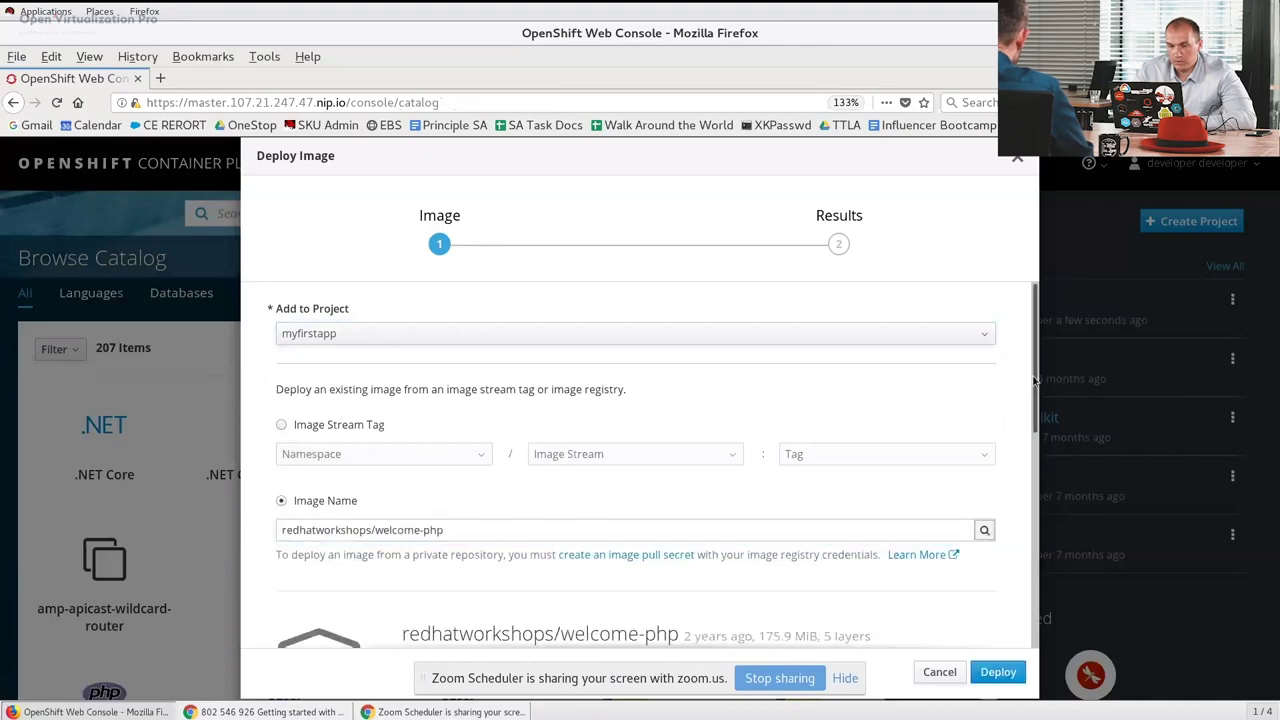
Step: Review the welcome-php image settings, deploy the image with its default options and close the deployment results
{"action": "left_click_drag", "start_coordinate": [1040, 378], "coordinate": [1037, 532]}
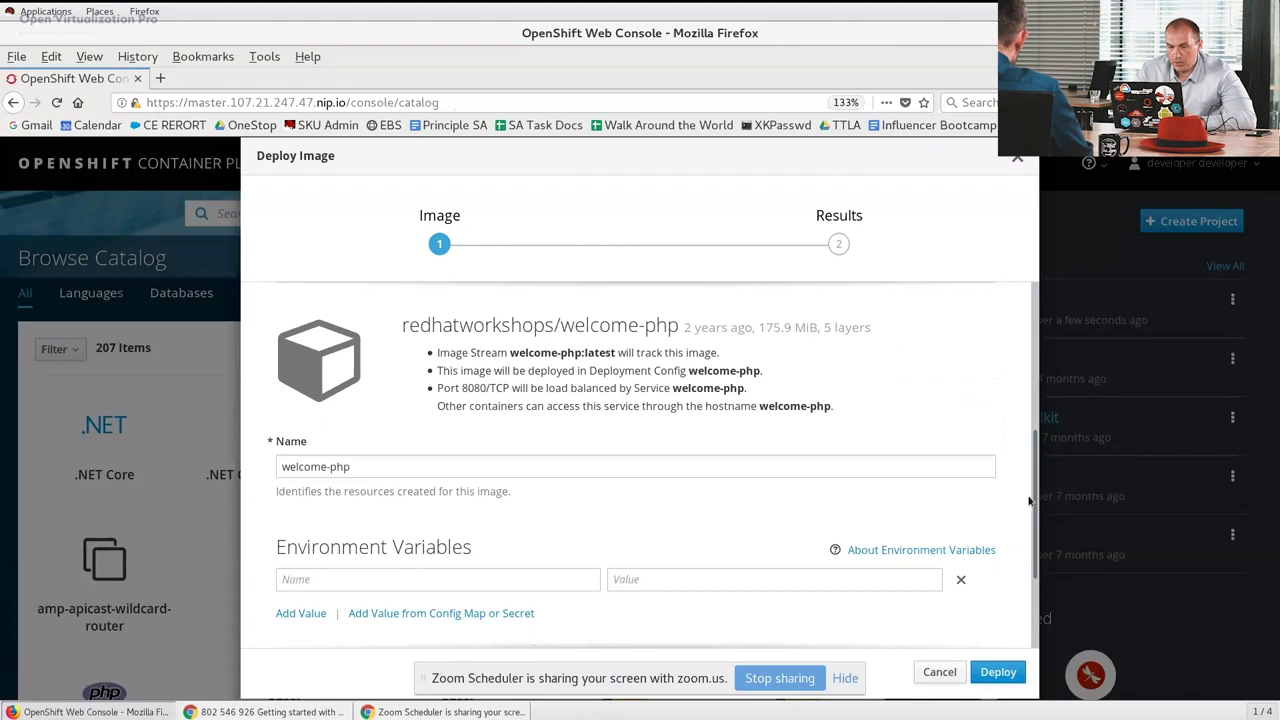
{"action": "left_click_drag", "start_coordinate": [1032, 508], "coordinate": [1032, 435]}
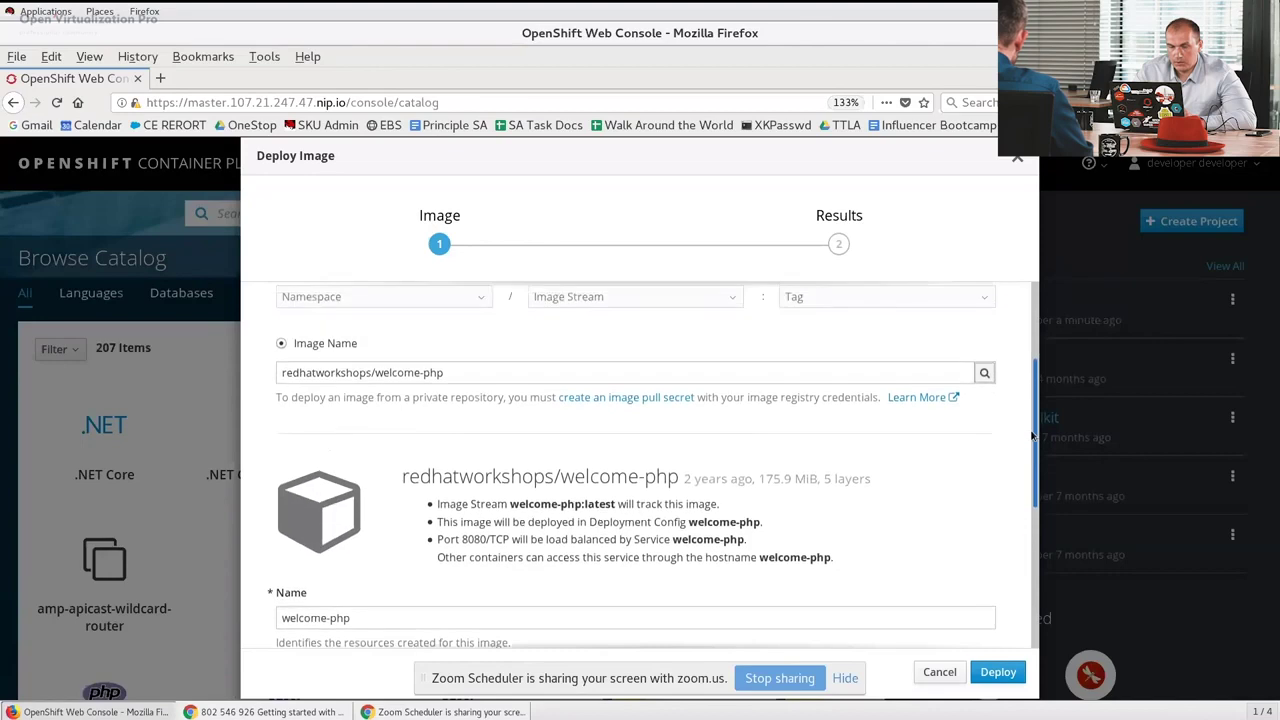
{"action": "scroll", "coordinate": [1032, 435], "scroll_direction": "down", "scroll_amount": 4}
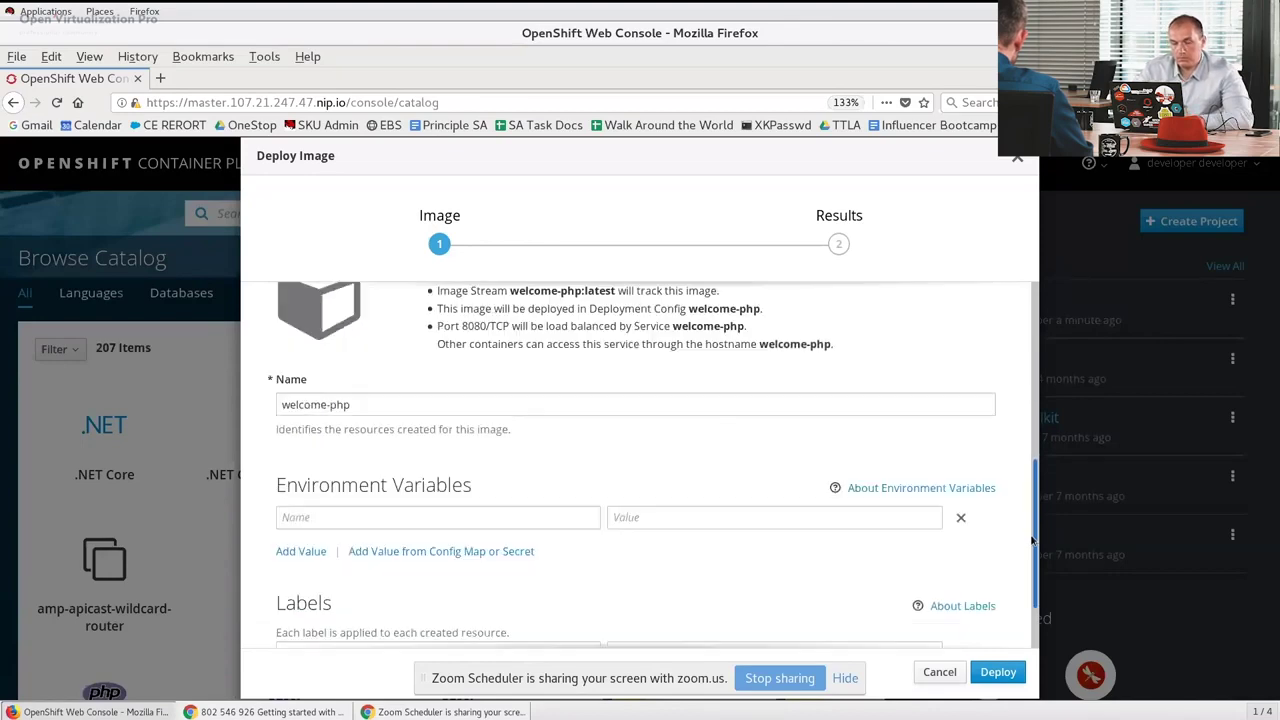
{"action": "left_click", "coordinate": [996, 674]}
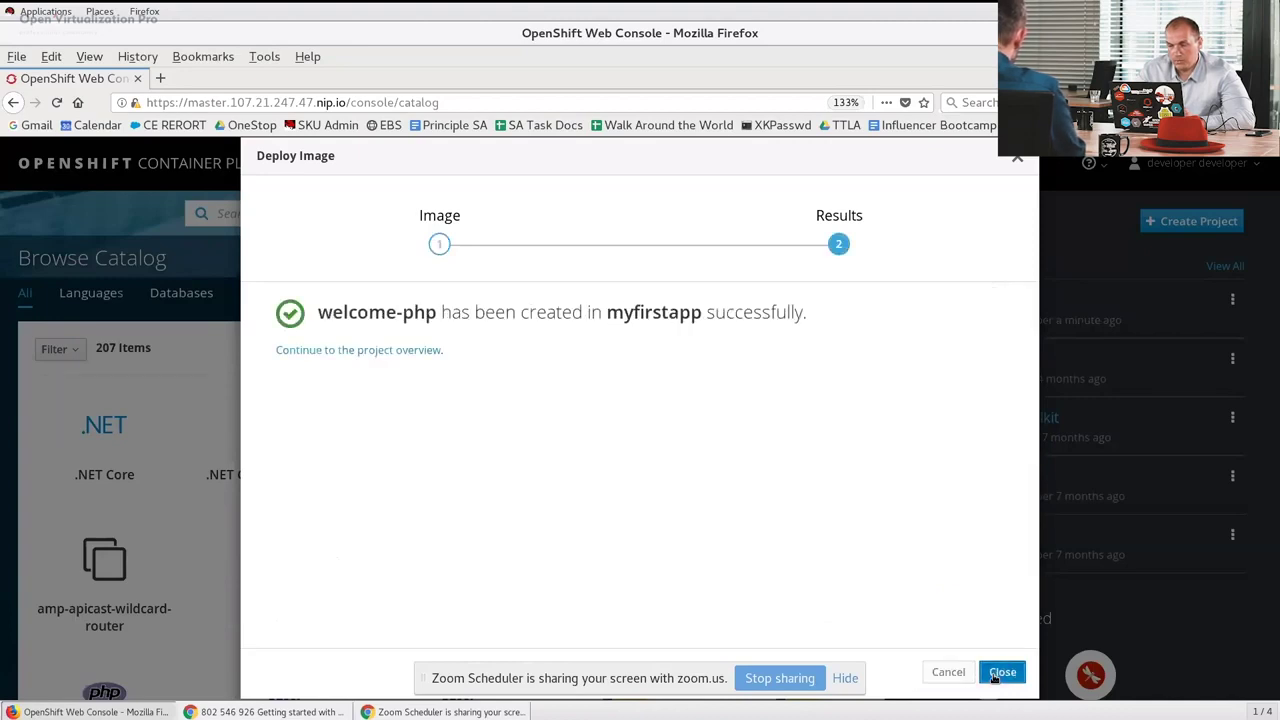
{"action": "left_click", "coordinate": [1000, 673]}
Step: Open the myfirstapp overview and expand the welcome-php deployment config to examine its containers, service and routes
{"action": "left_click", "coordinate": [975, 300]}
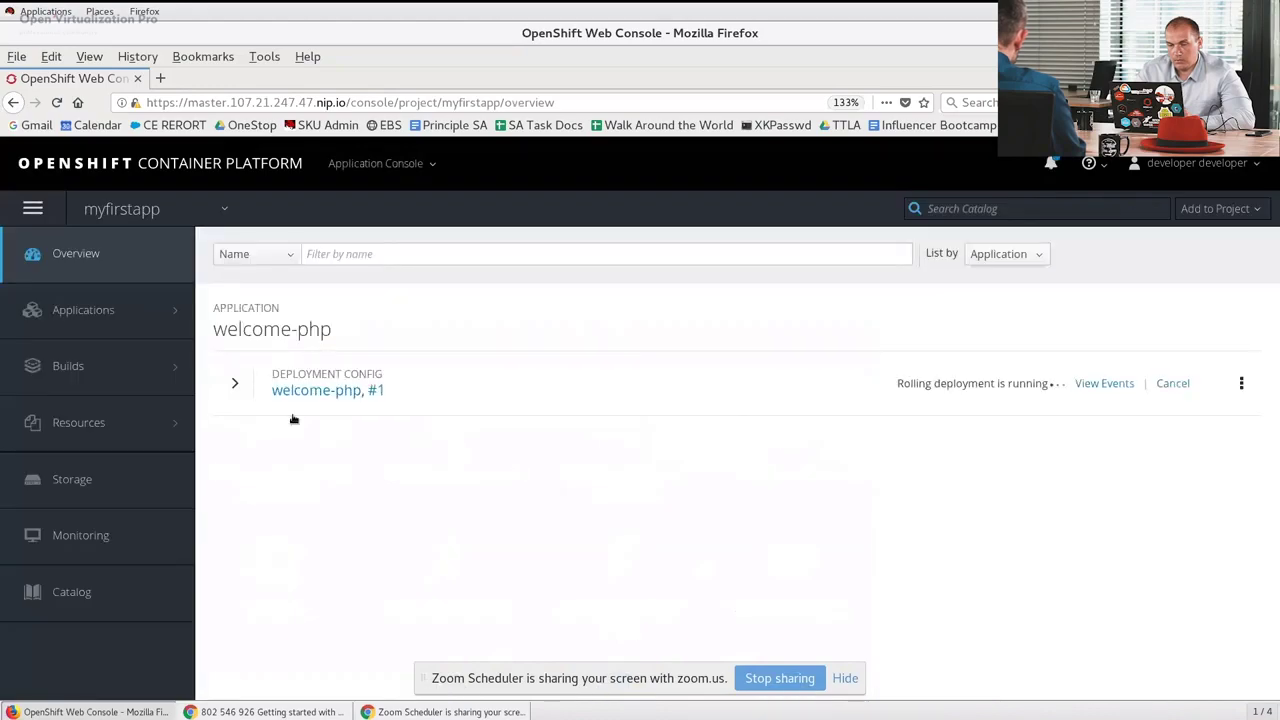
{"action": "left_click", "coordinate": [236, 388]}
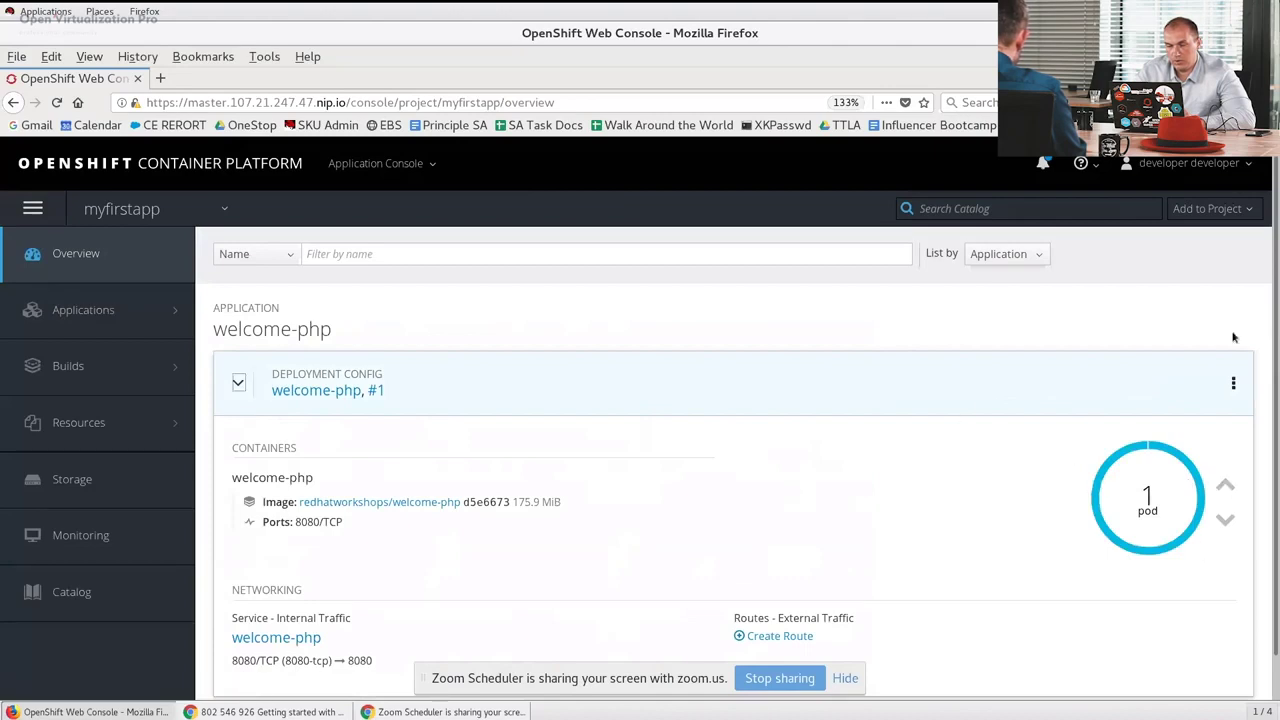
{"action": "left_click_drag", "start_coordinate": [1277, 339], "coordinate": [1277, 367]}
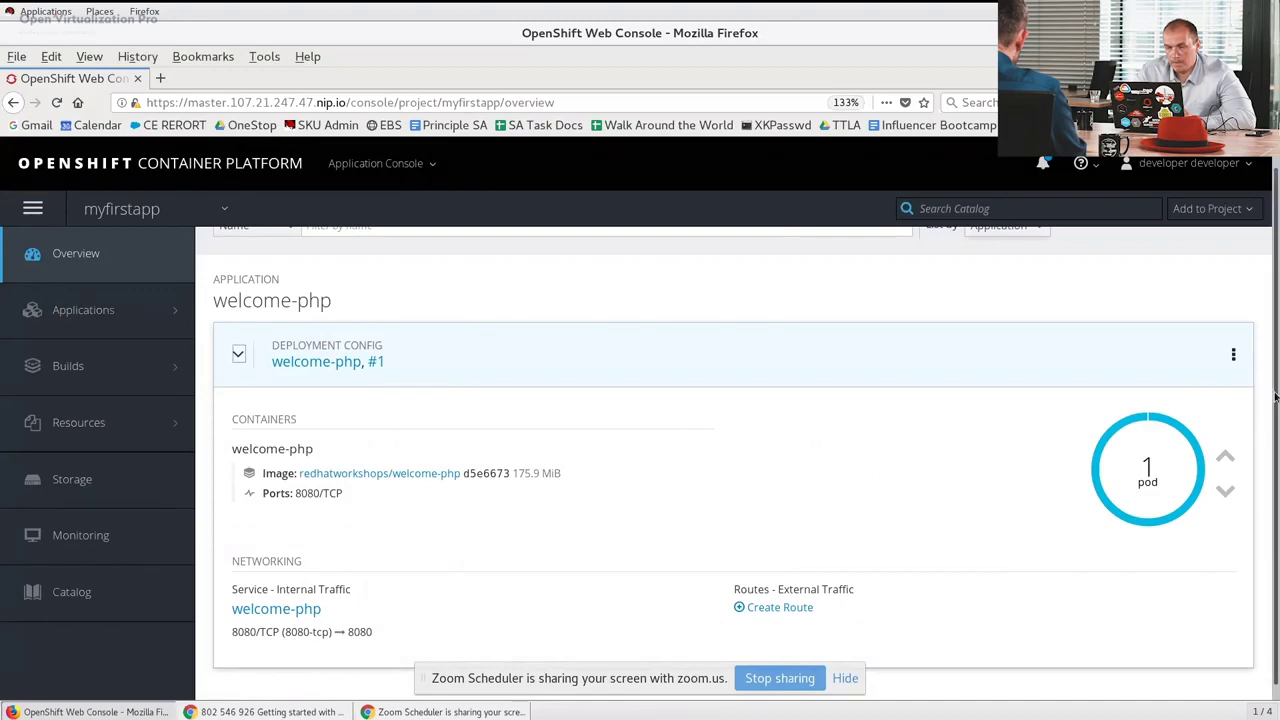
{"action": "scroll", "coordinate": [1275, 398], "scroll_direction": "down", "scroll_amount": 1}
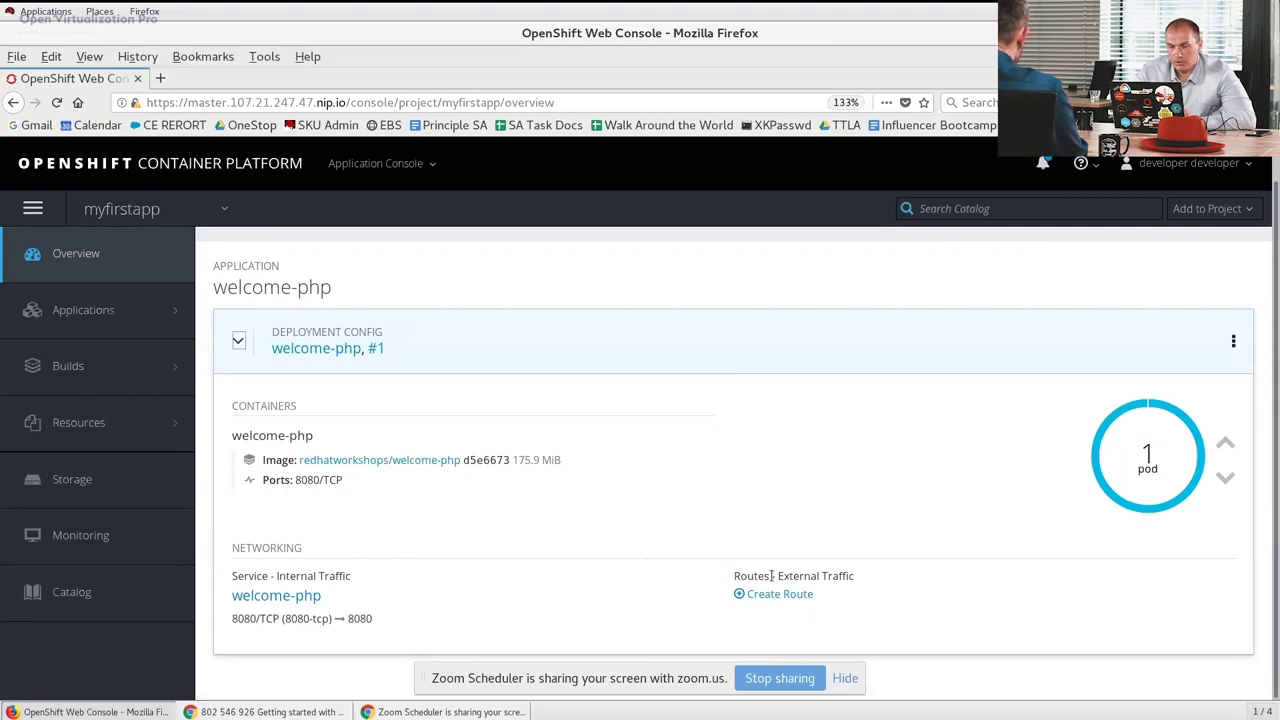
{"action": "left_click_drag", "start_coordinate": [771, 576], "coordinate": [818, 576]}
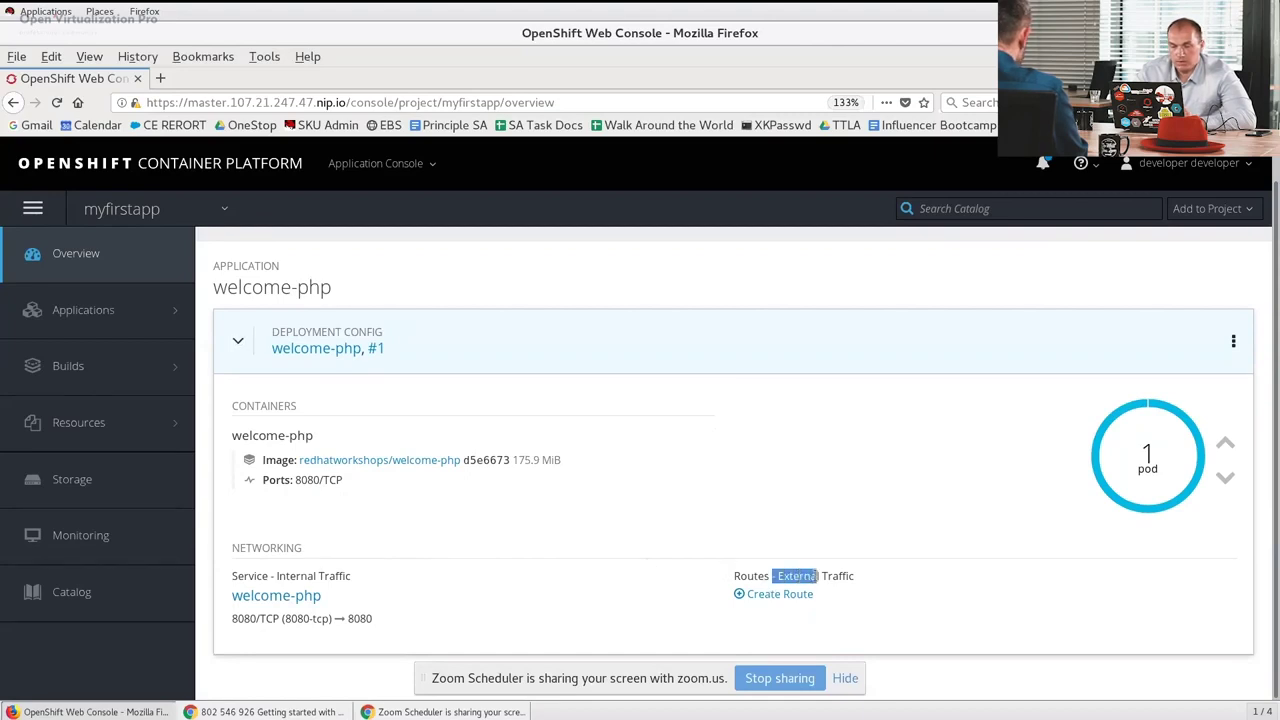
{"action": "left_click", "coordinate": [817, 576]}
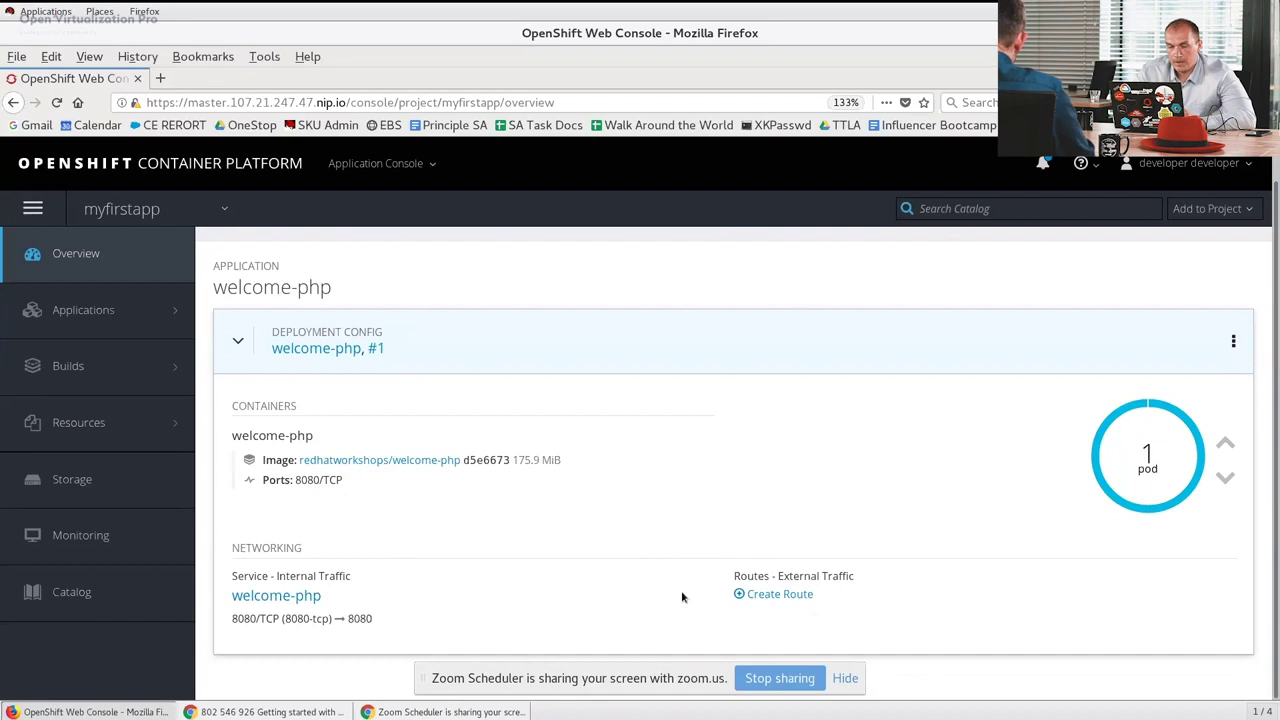
Step: Create an external route for the welcome-php service using the default target port 8080 and label settings
{"action": "left_click", "coordinate": [770, 594]}
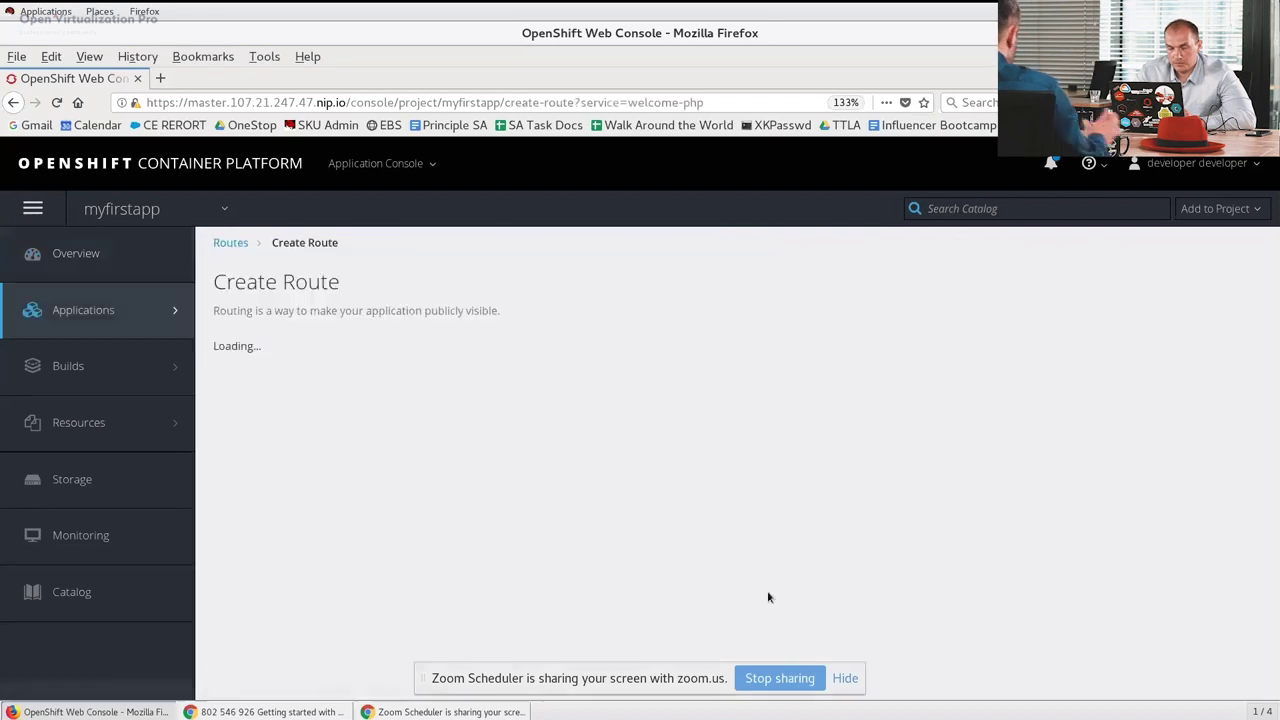
{"action": "scroll", "coordinate": [665, 635], "scroll_direction": "down", "scroll_amount": 5}
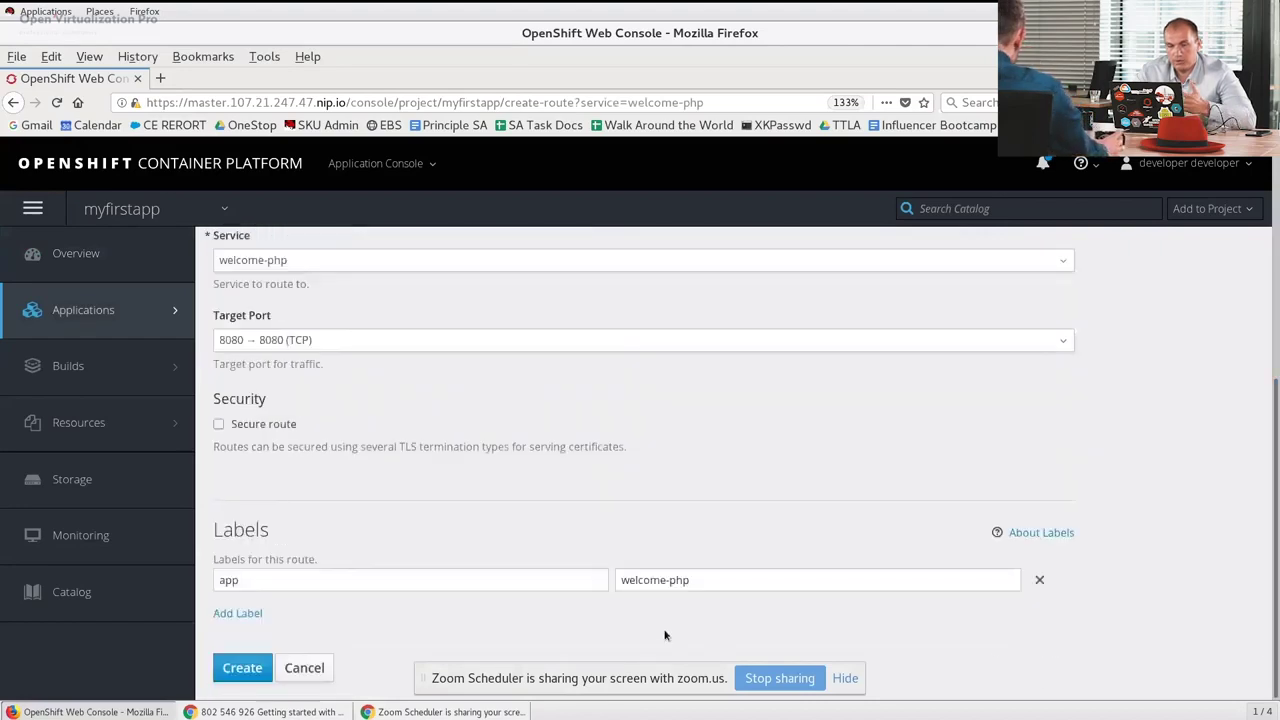
{"action": "left_click", "coordinate": [255, 670]}
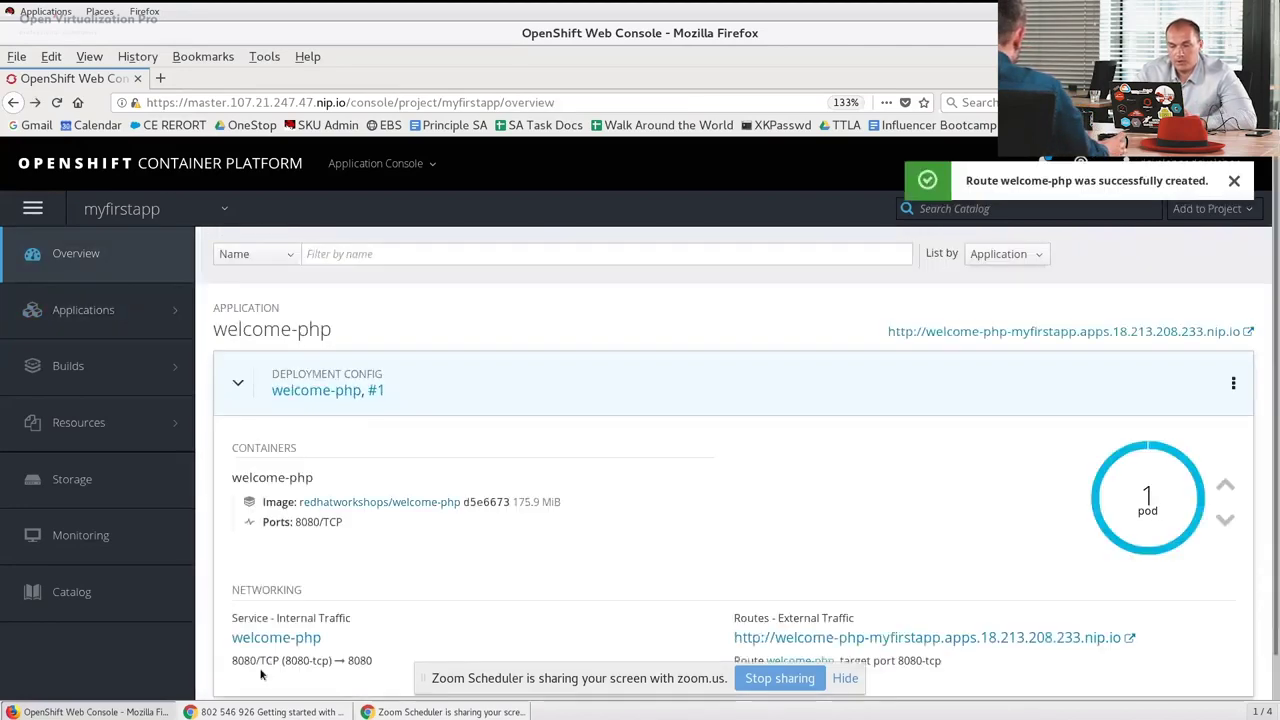
Step: Open the welcome-php application's external route URL to check the PHP page, and return to the project overview
{"action": "scroll", "coordinate": [900, 560], "scroll_direction": "down", "scroll_amount": 1}
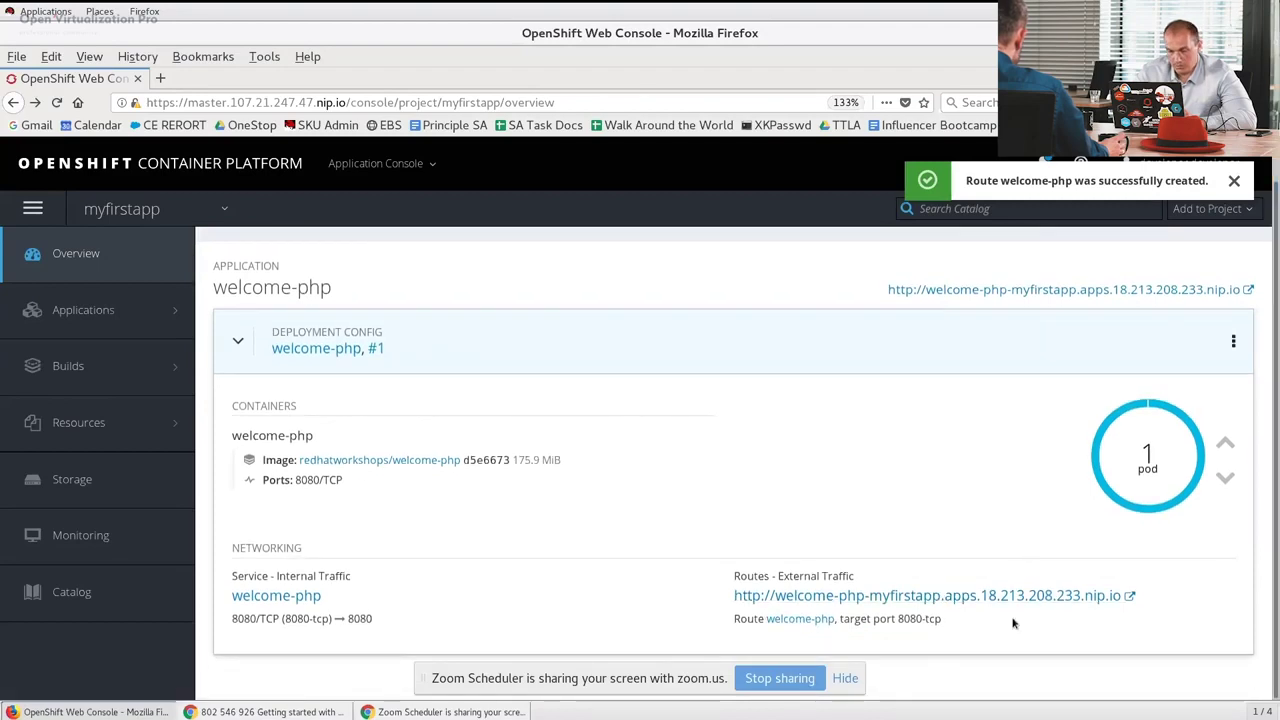
{"action": "left_click", "coordinate": [943, 600]}
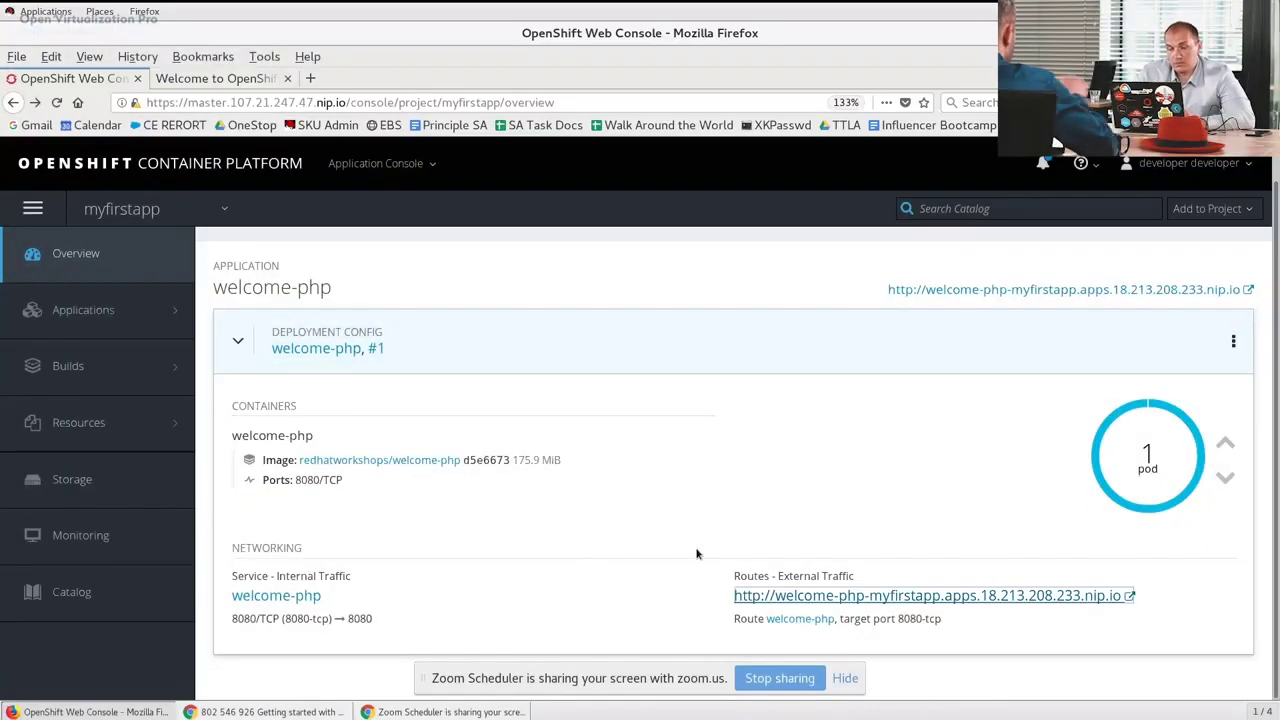
{"action": "left_click", "coordinate": [222, 87]}
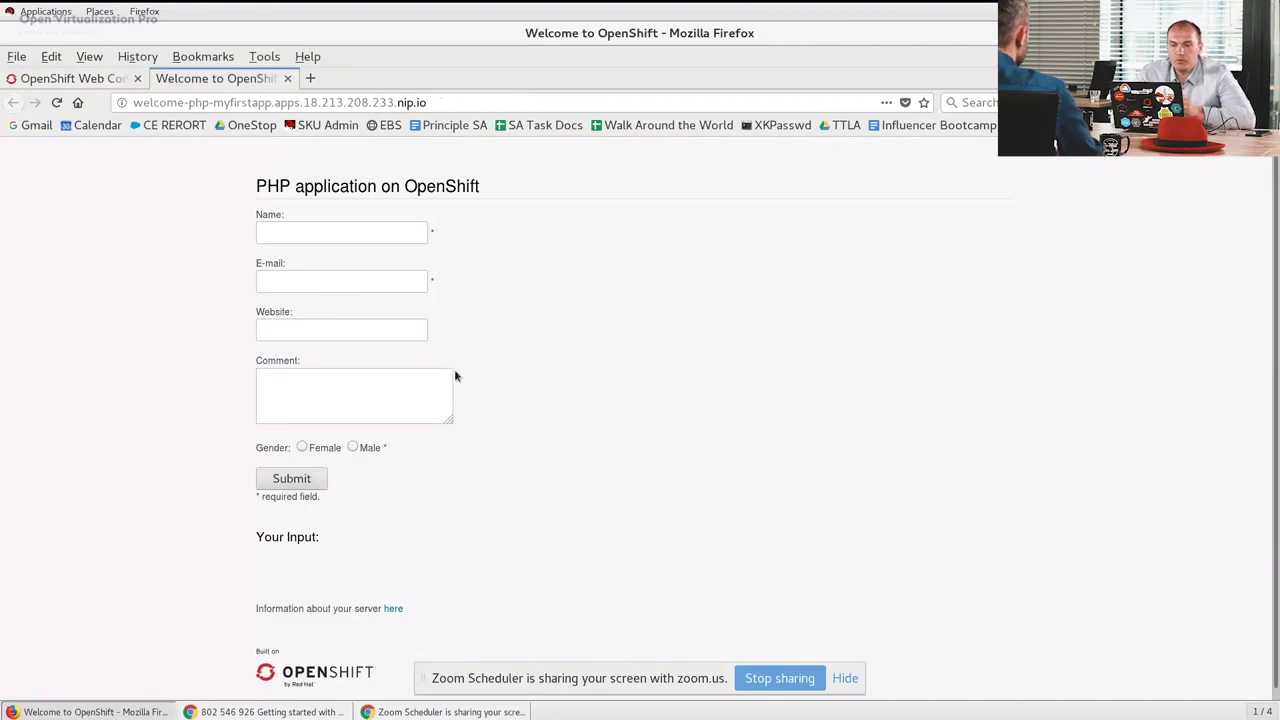
{"action": "left_click", "coordinate": [70, 78]}
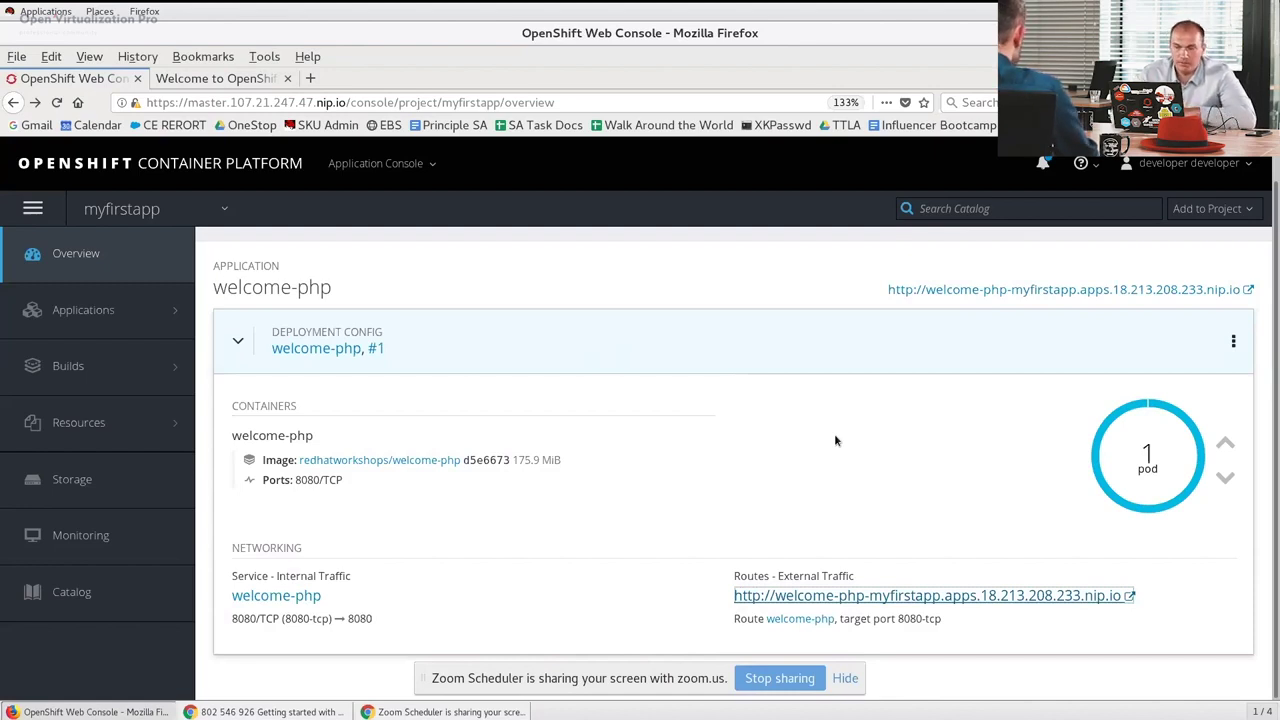
Step: Scale the welcome-php deployment up to 3 pods and examine the welcome-php service's traffic and pod details
{"action": "left_click", "coordinate": [1225, 446]}
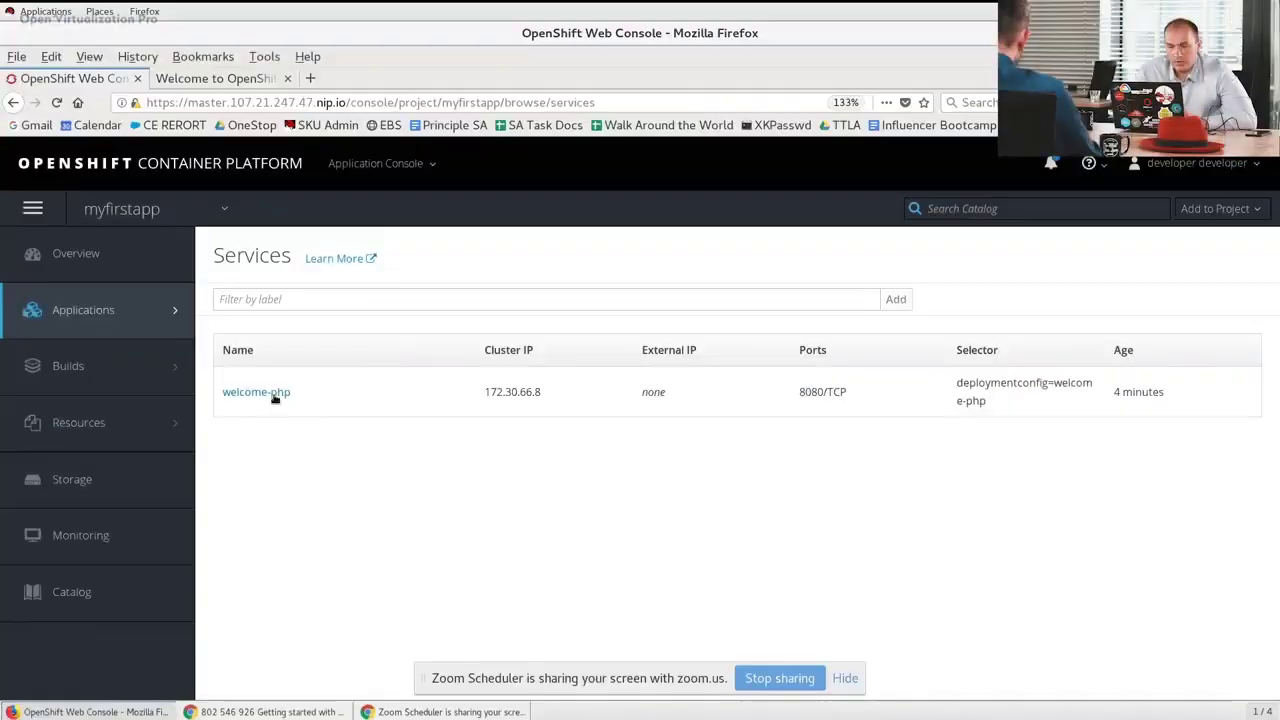
{"action": "left_click", "coordinate": [257, 392]}
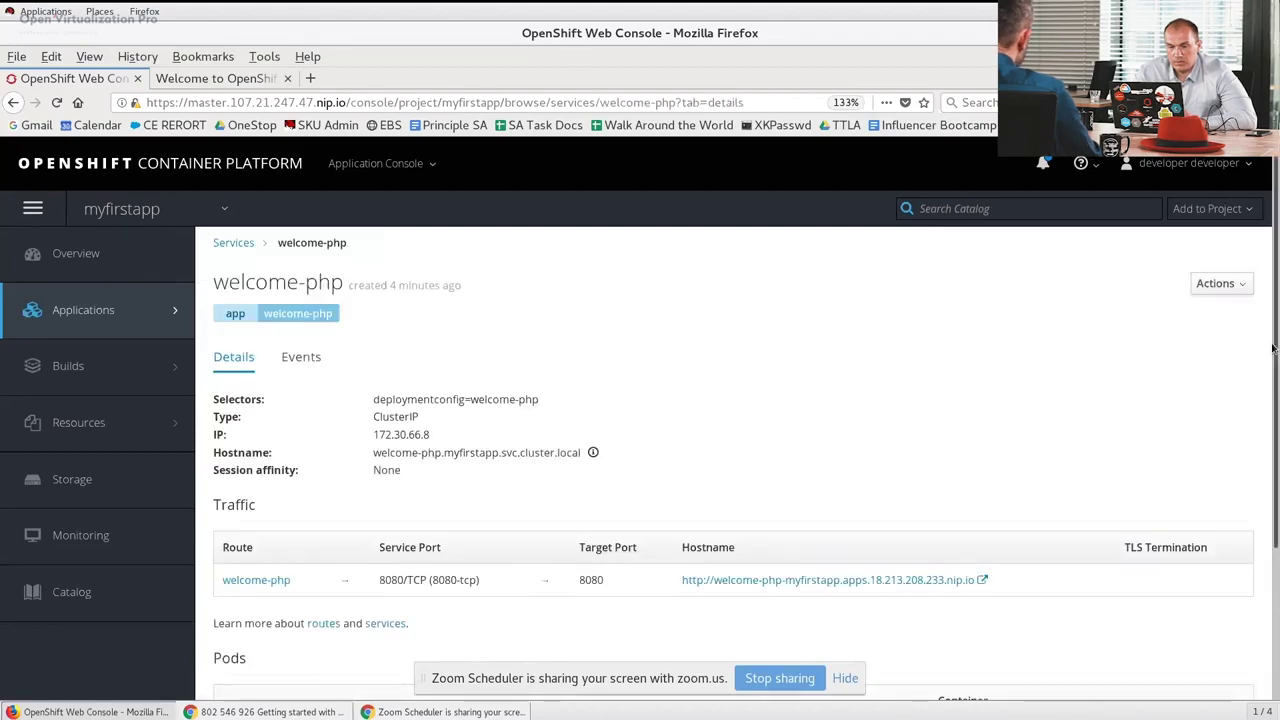
{"action": "scroll", "coordinate": [1273, 405], "scroll_direction": "down", "scroll_amount": 1}
{"action": "scroll", "coordinate": [1273, 405], "scroll_direction": "down", "scroll_amount": 3}
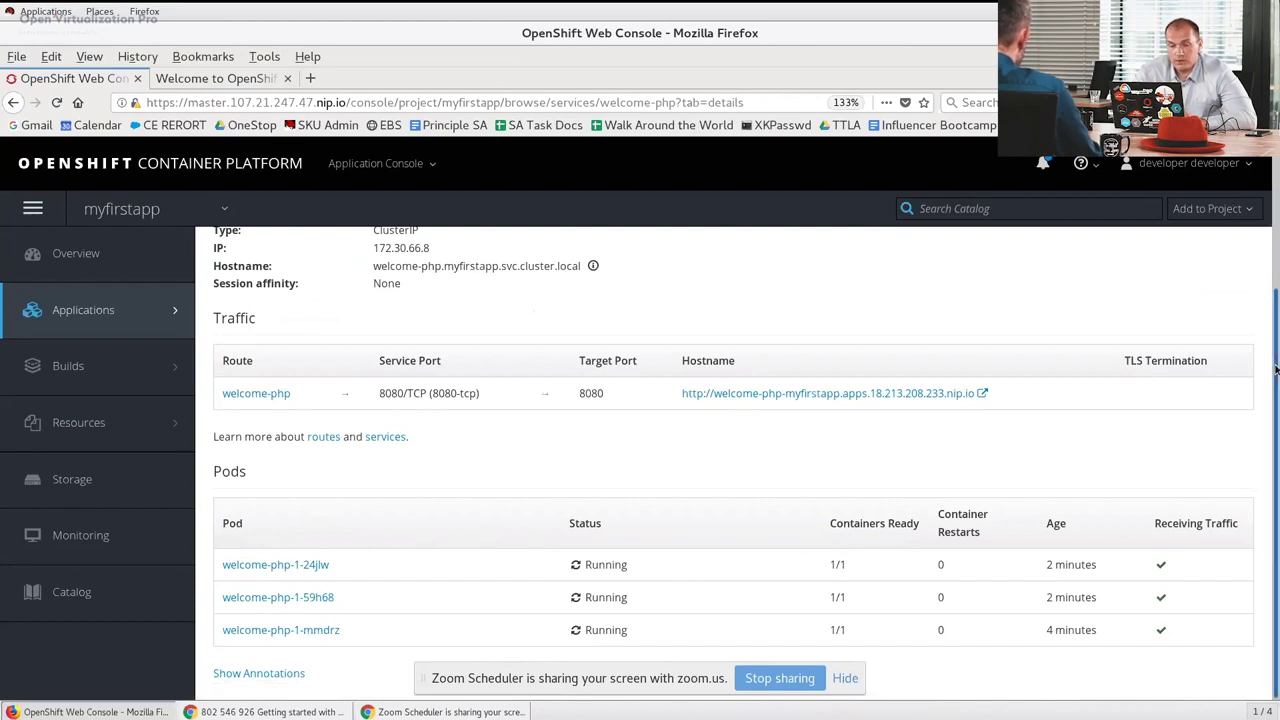
{"action": "left_click_drag", "start_coordinate": [1275, 370], "coordinate": [1275, 200]}
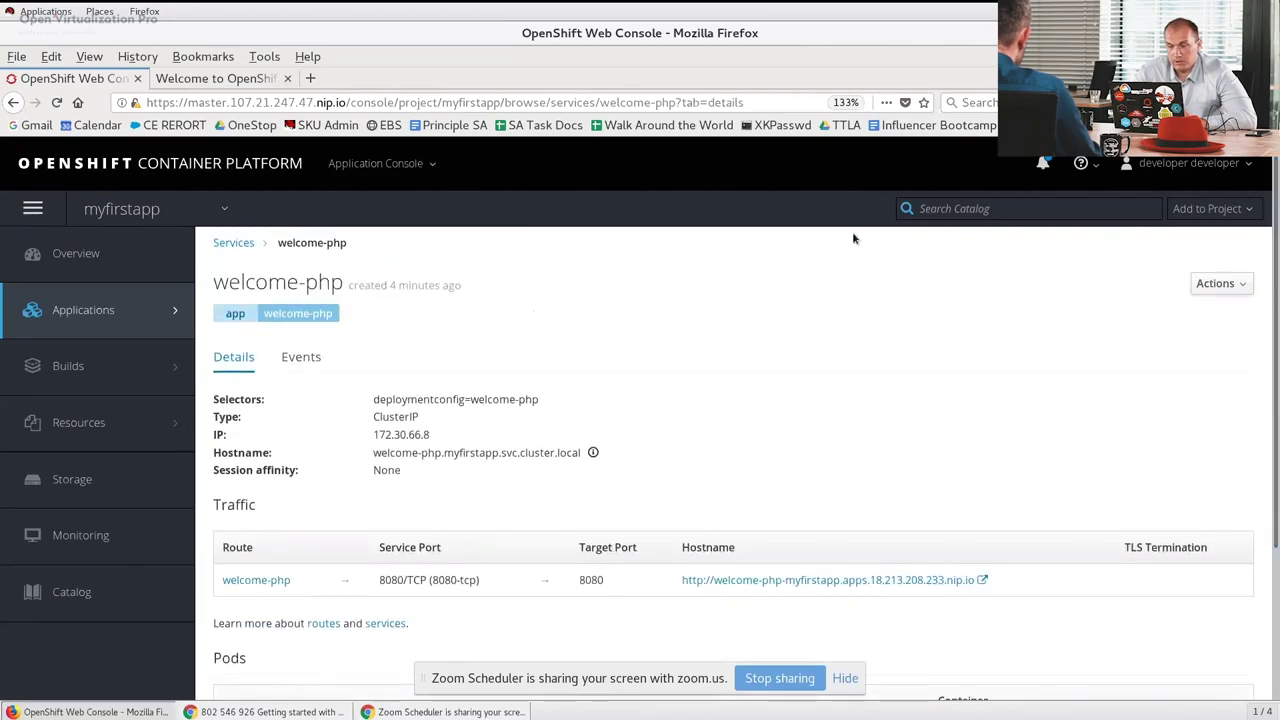
Step: Open the welcome-php deployment config from the project's deployments and manually start a new deployment
{"action": "mouse_move", "coordinate": [183, 318]}
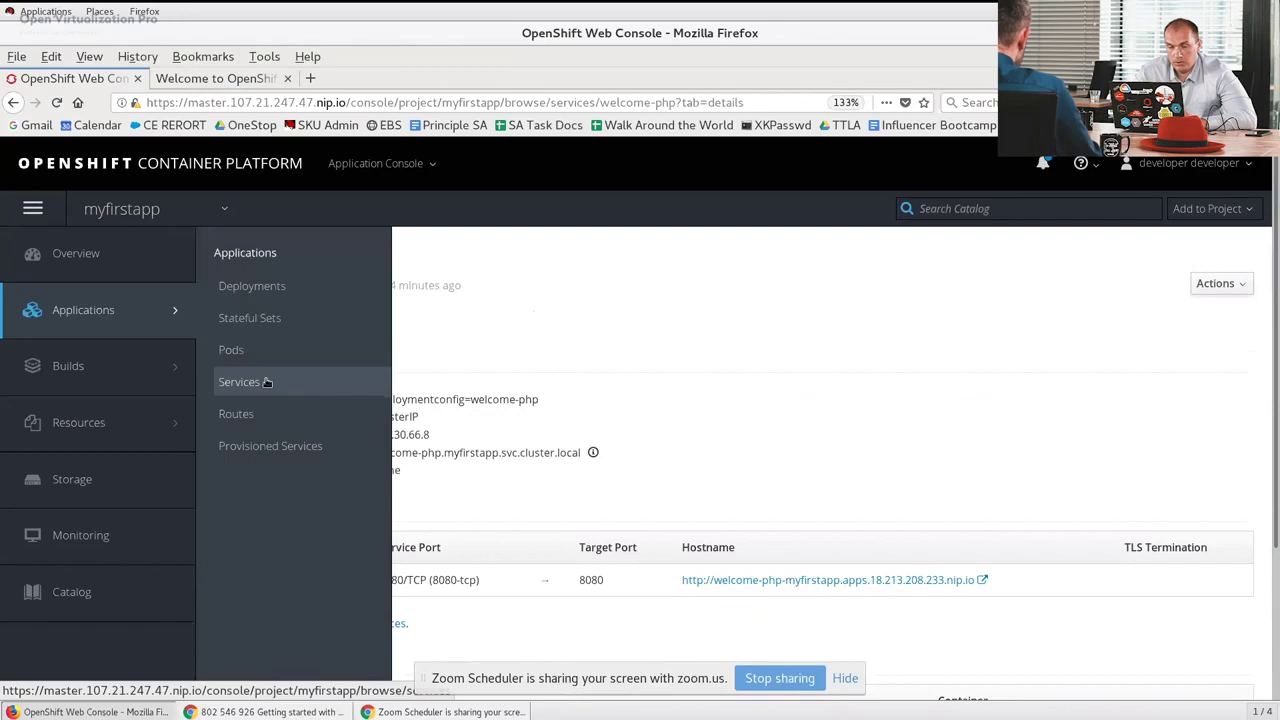
{"action": "left_click", "coordinate": [252, 286]}
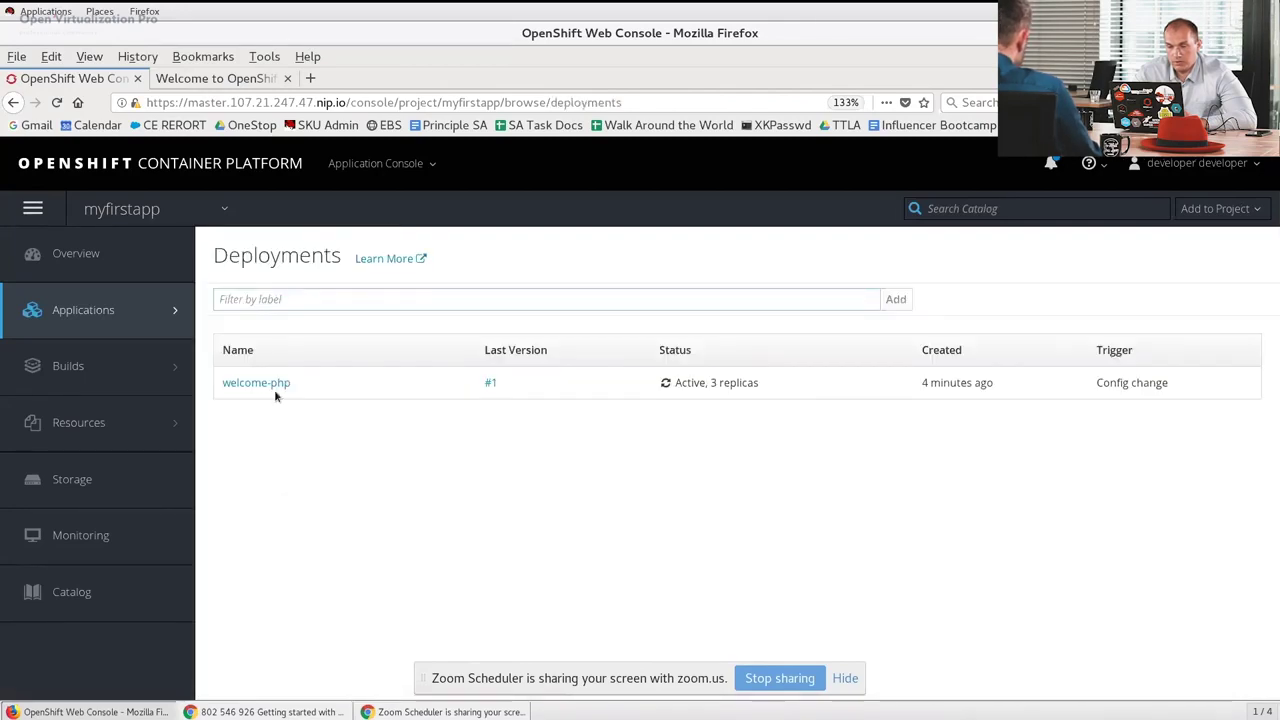
{"action": "left_click", "coordinate": [276, 383]}
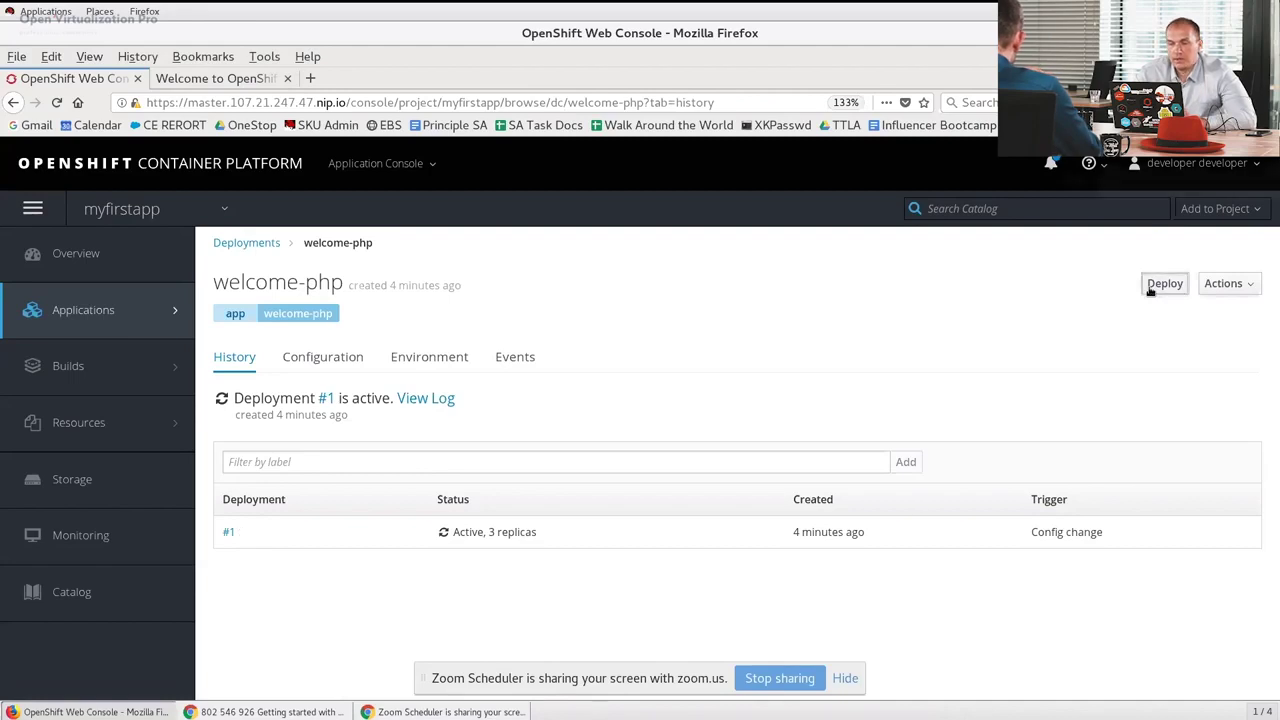
{"action": "left_click", "coordinate": [1150, 288]}
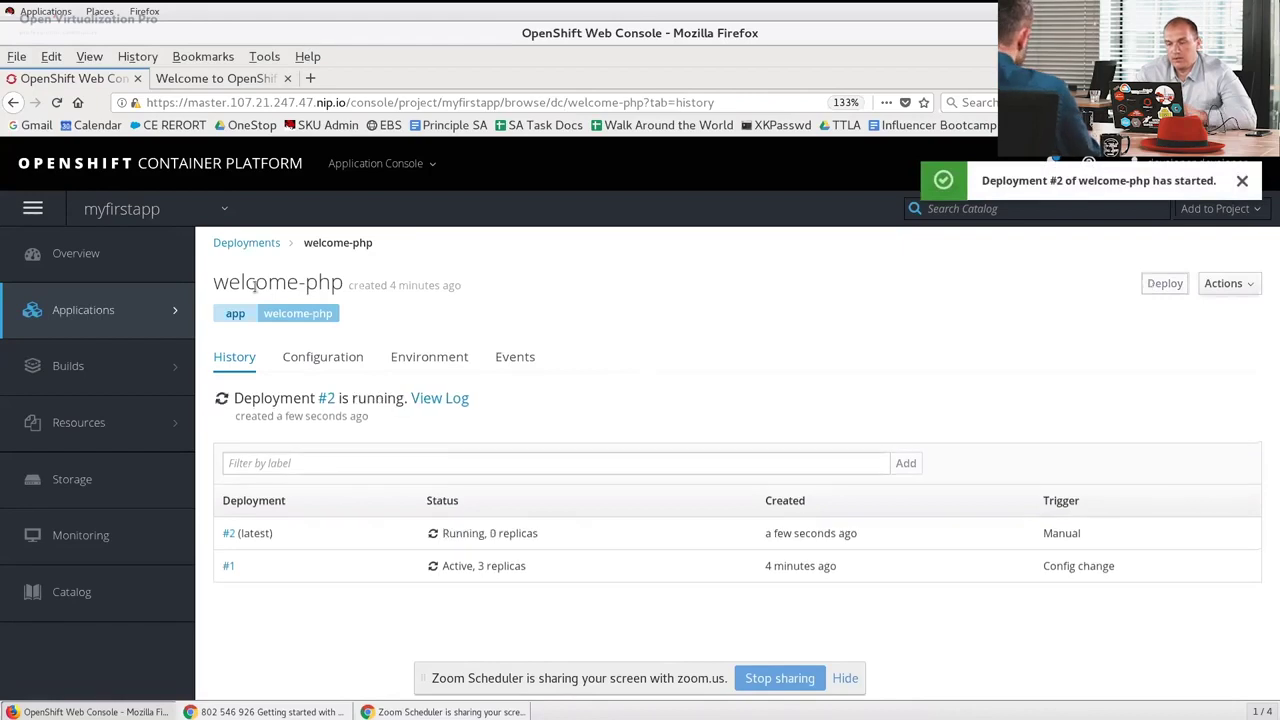
Step: Check the manually started welcome-php deployment in the project overview and the deployments list
{"action": "left_click", "coordinate": [100, 258]}
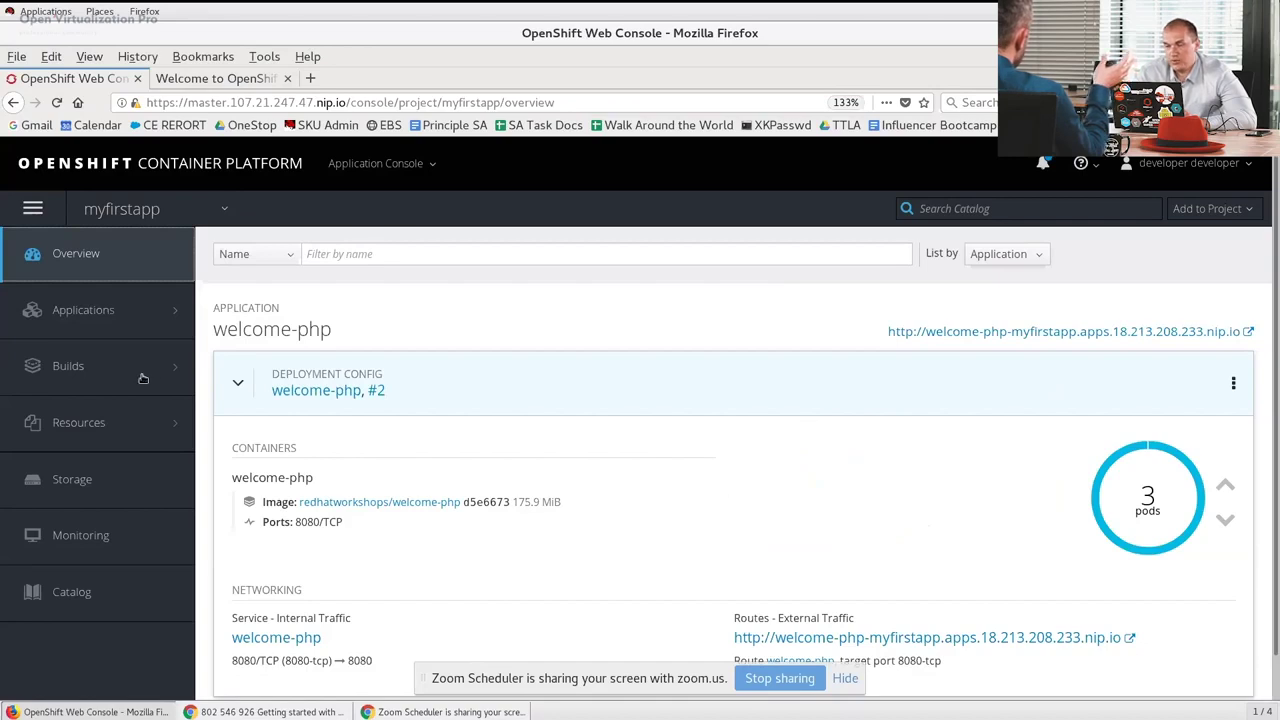
{"action": "mouse_move", "coordinate": [119, 329]}
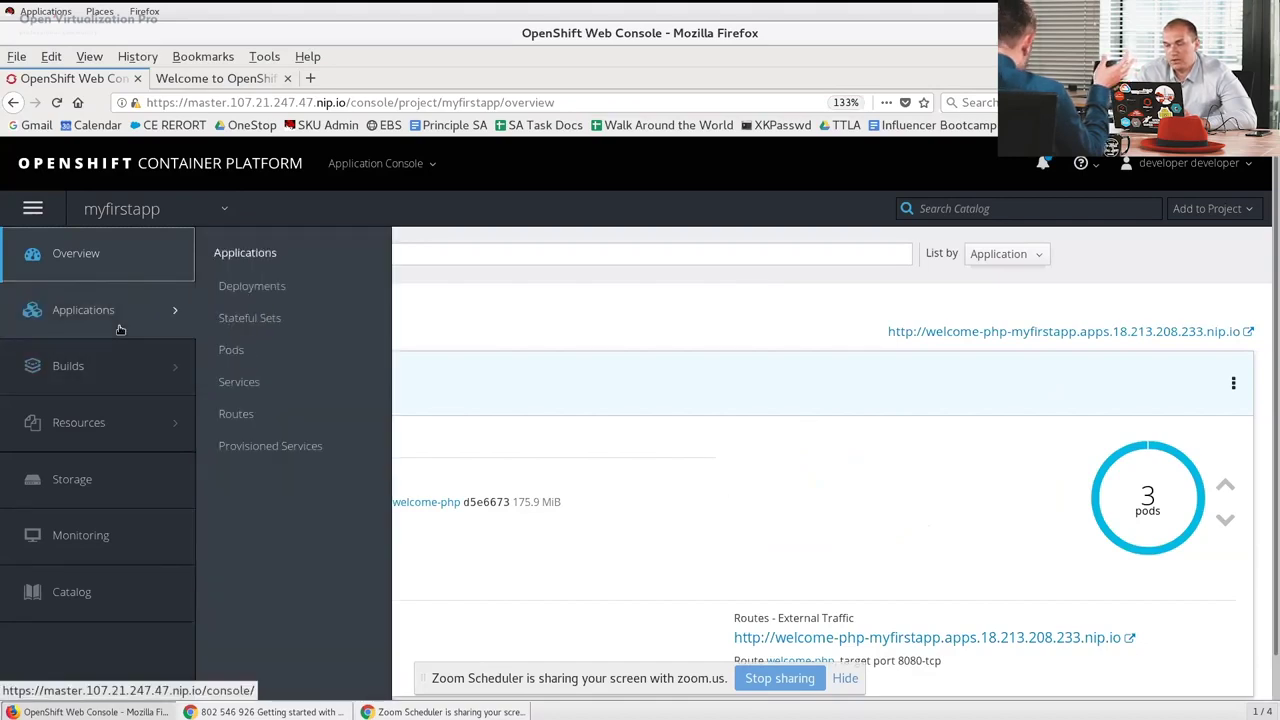
{"action": "left_click", "coordinate": [249, 286]}
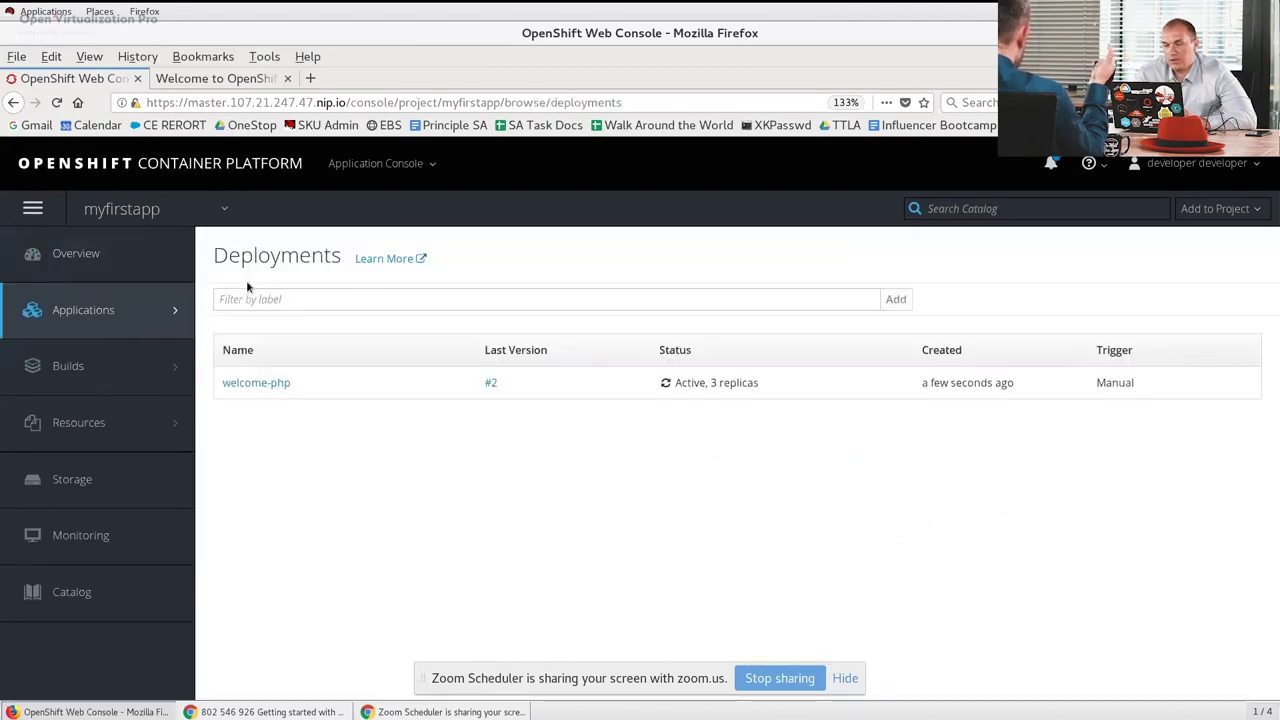
Step: Roll back welcome-php to deployment #1 without reusing its replica count and selector, deployment strategy or deployment trigger
{"action": "left_click", "coordinate": [270, 383]}
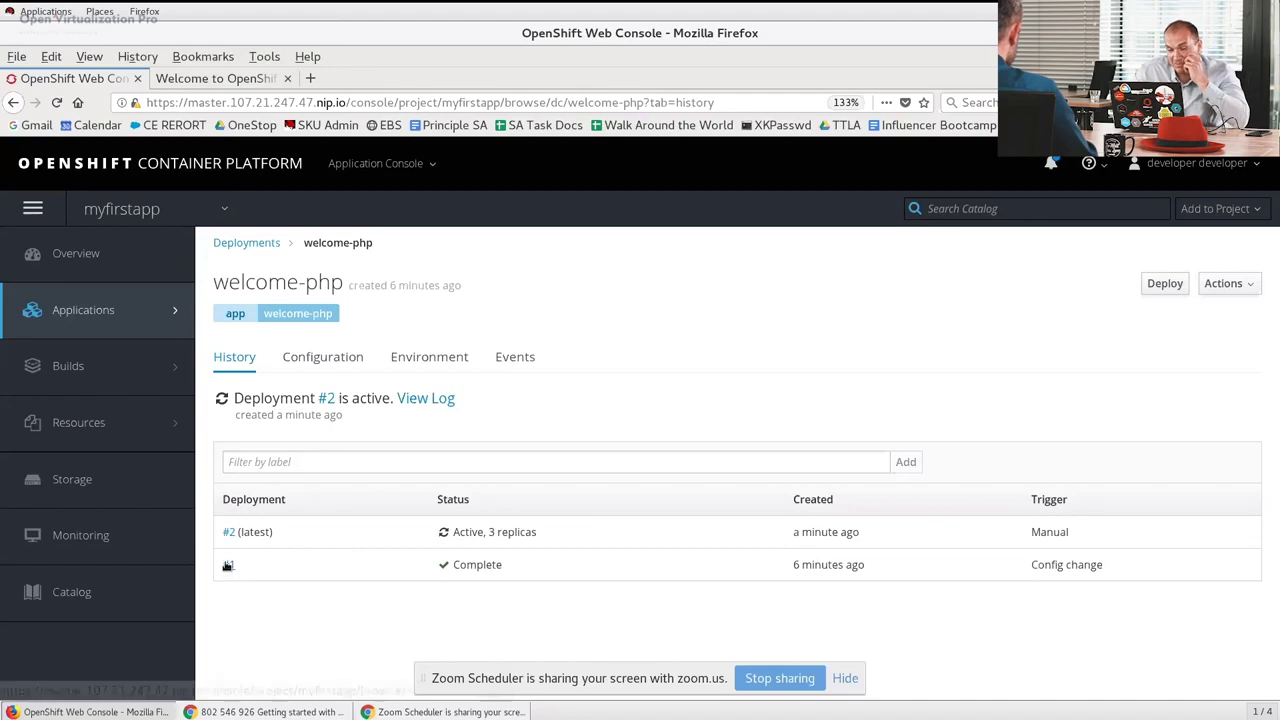
{"action": "left_click", "coordinate": [228, 565]}
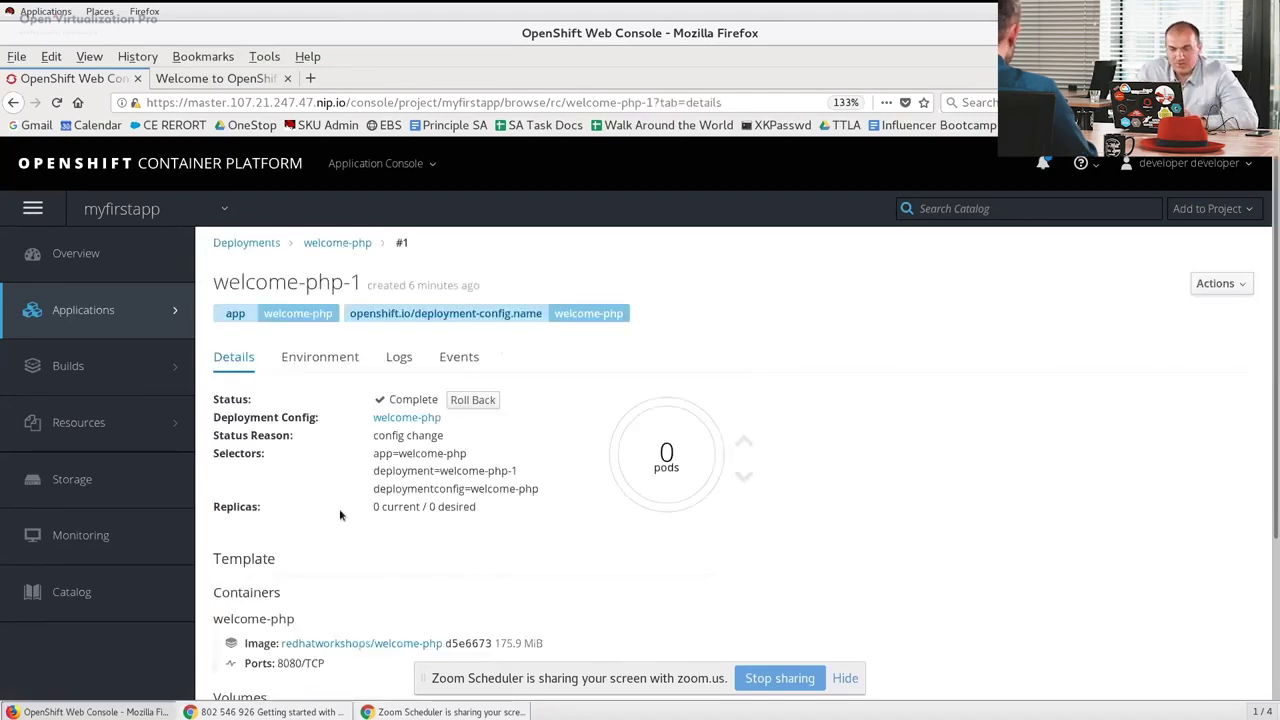
{"action": "left_click", "coordinate": [486, 398]}
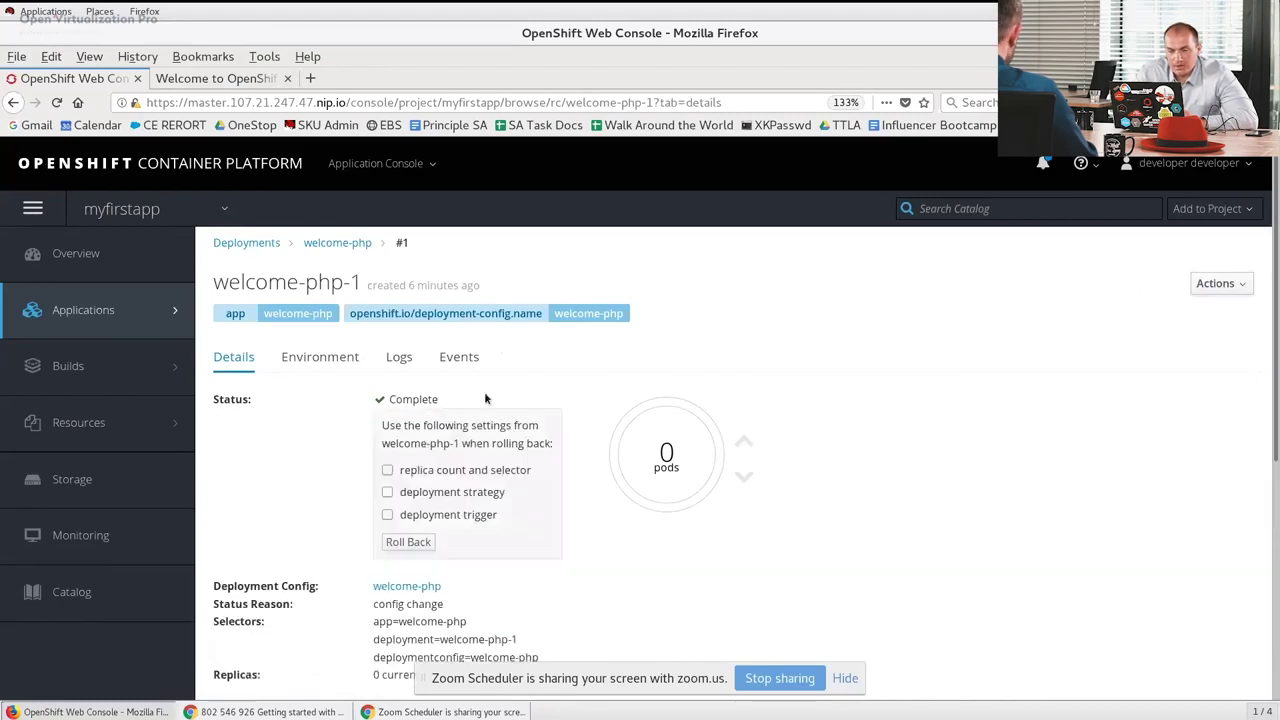
{"action": "left_click", "coordinate": [419, 548]}
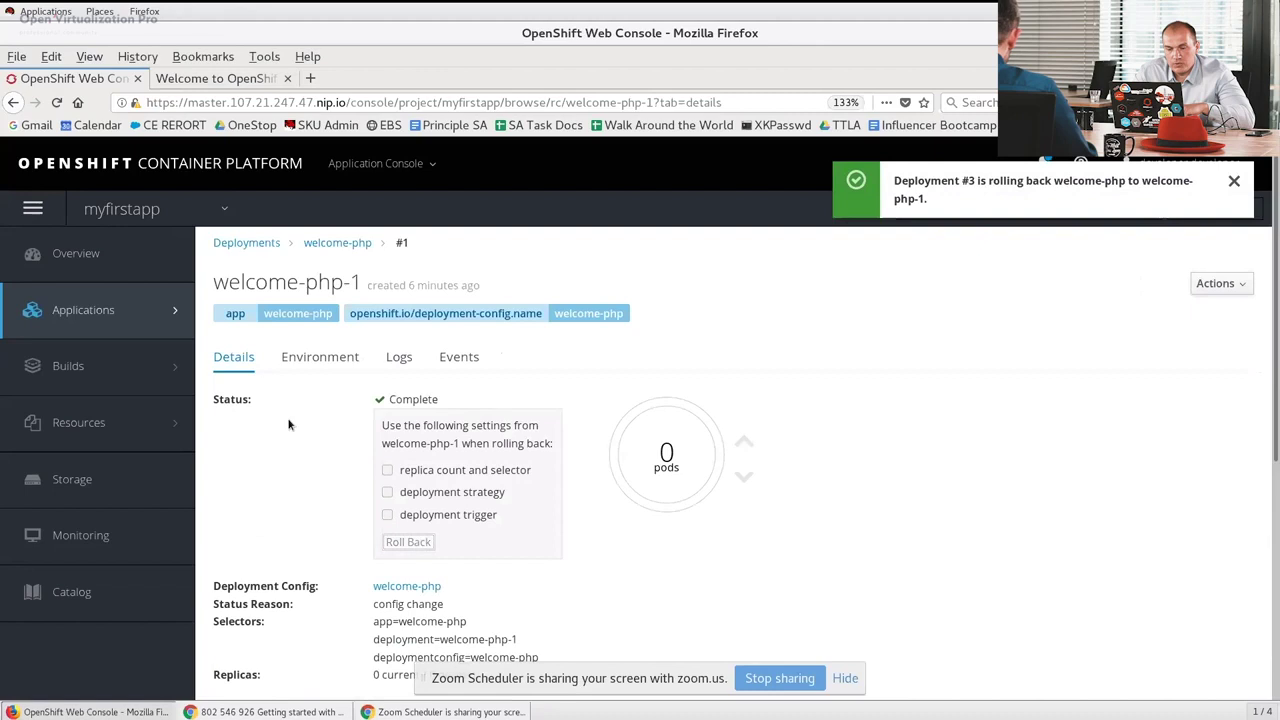
Step: Review the rolled-back welcome-php application in the project overview and its entry in the deployments list
{"action": "left_click", "coordinate": [114, 263]}
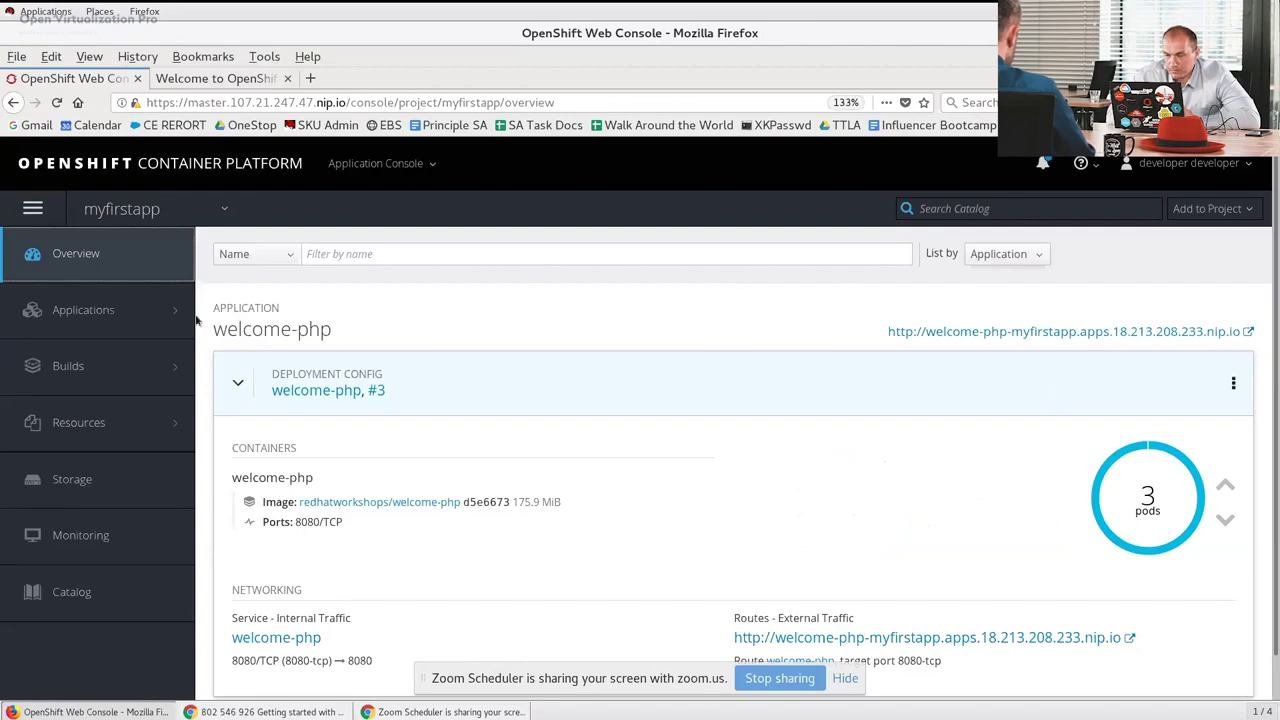
{"action": "mouse_move", "coordinate": [172, 318]}
{"action": "left_click", "coordinate": [258, 286]}
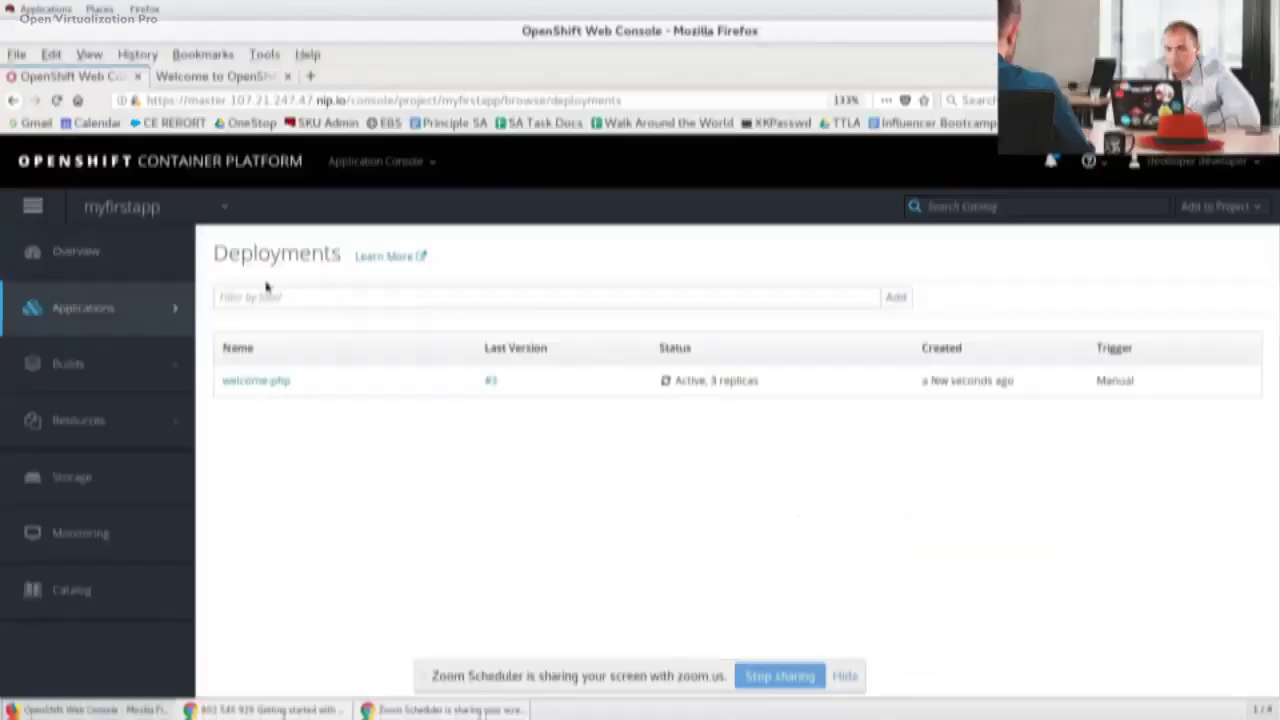